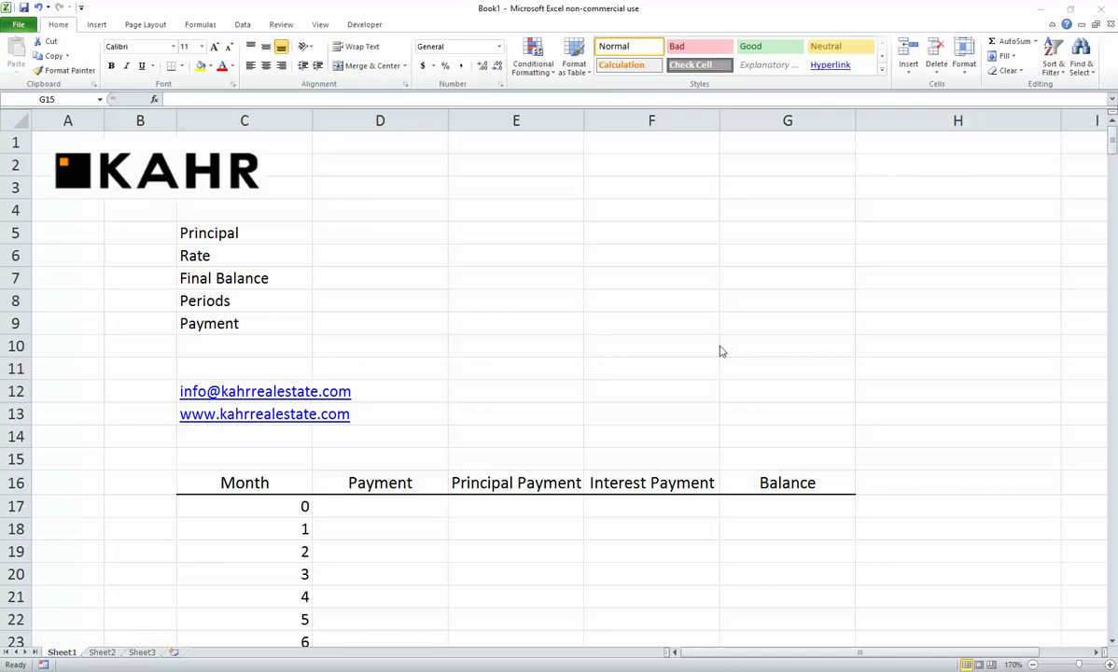
# Step: Select the five loan input labels and the row of schedule headers
pyautogui.click(263, 230)
pyautogui.moveTo(263, 229); pyautogui.dragTo(281, 329)
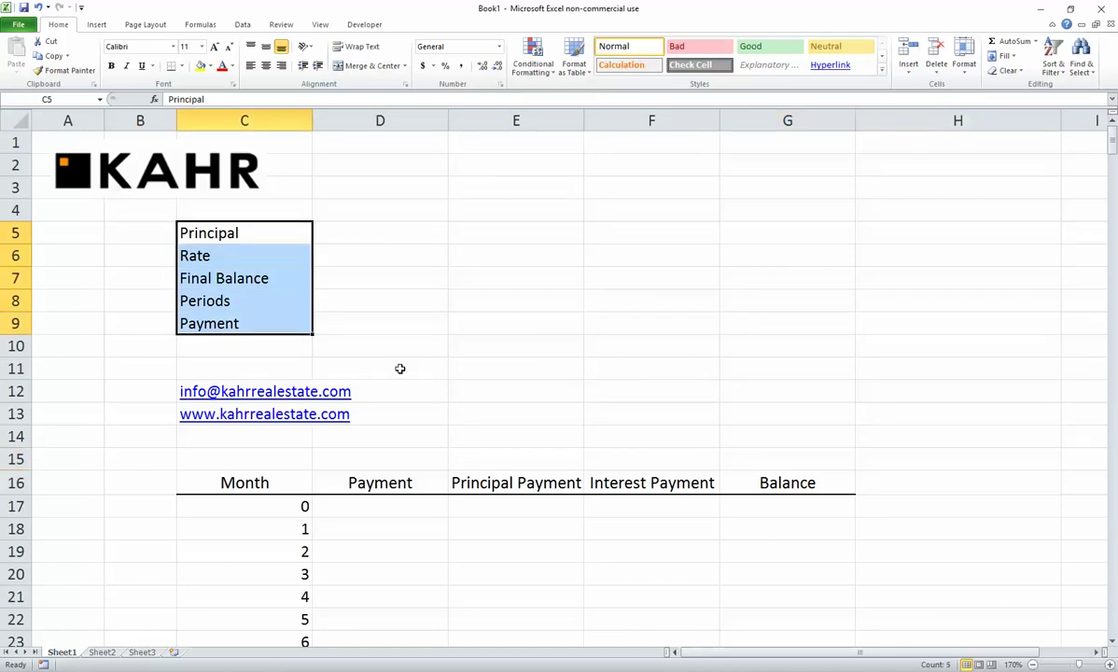
pyautogui.click(327, 485)
pyautogui.click(289, 485)
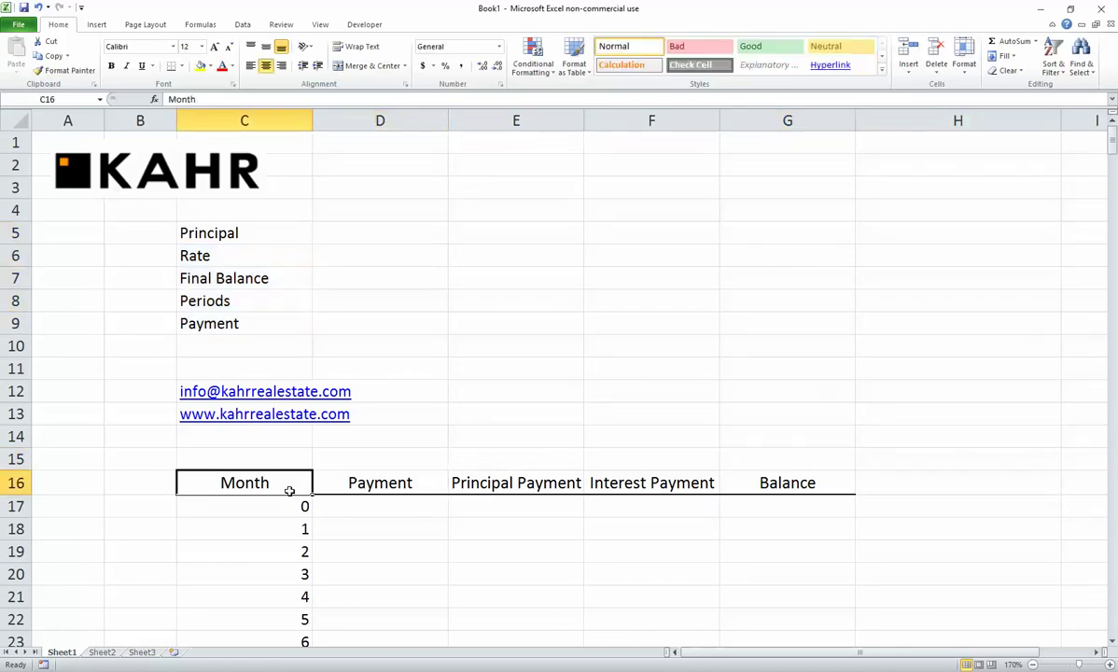
pyautogui.click(410, 483)
pyautogui.click(519, 482)
pyautogui.moveTo(747, 482); pyautogui.dragTo(241, 481)
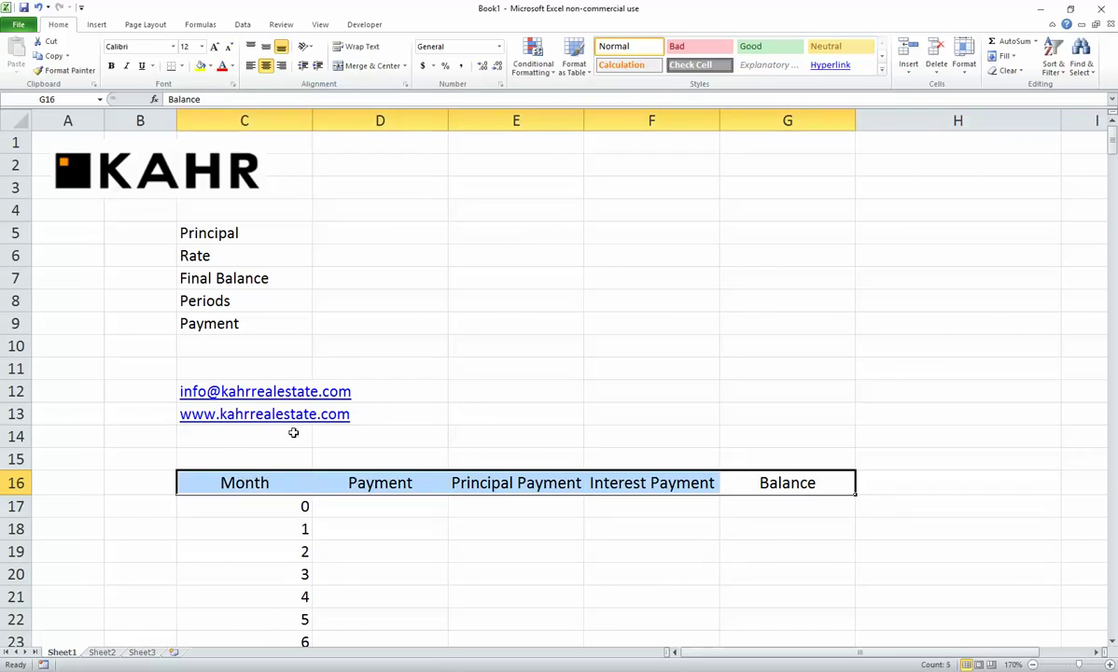
# Step: Enter the 100000 principal in D5, 6% in E6 and the monthly rate =E6/12 in D6
pyautogui.click(325, 232)
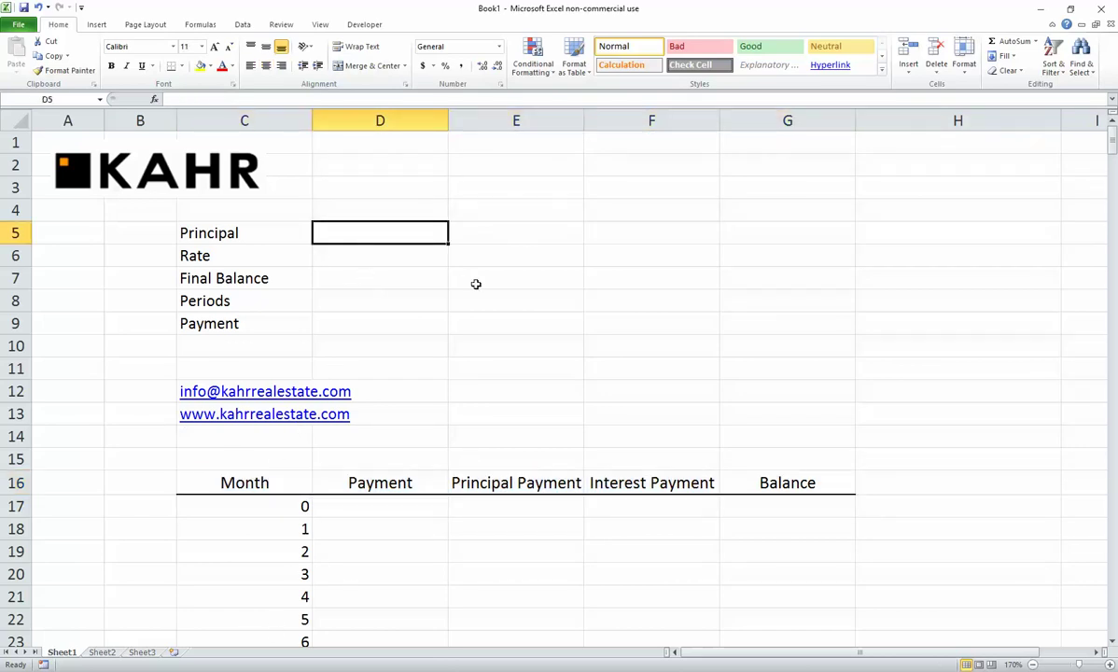
pyautogui.write('100000')
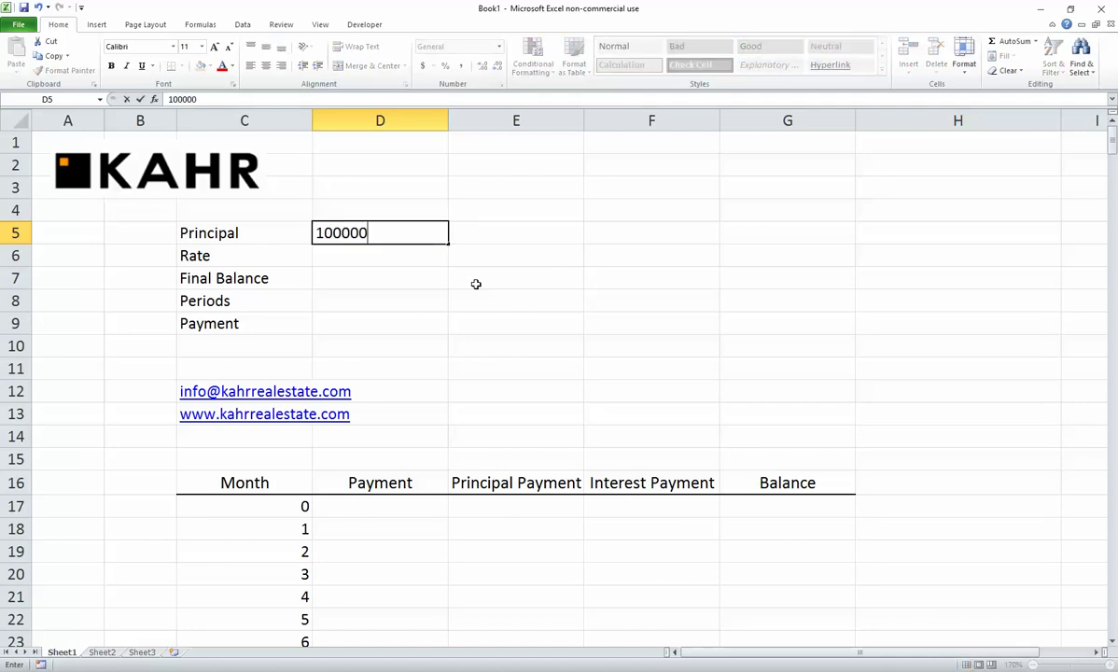
pyautogui.press('Return')
pyautogui.press('Right')
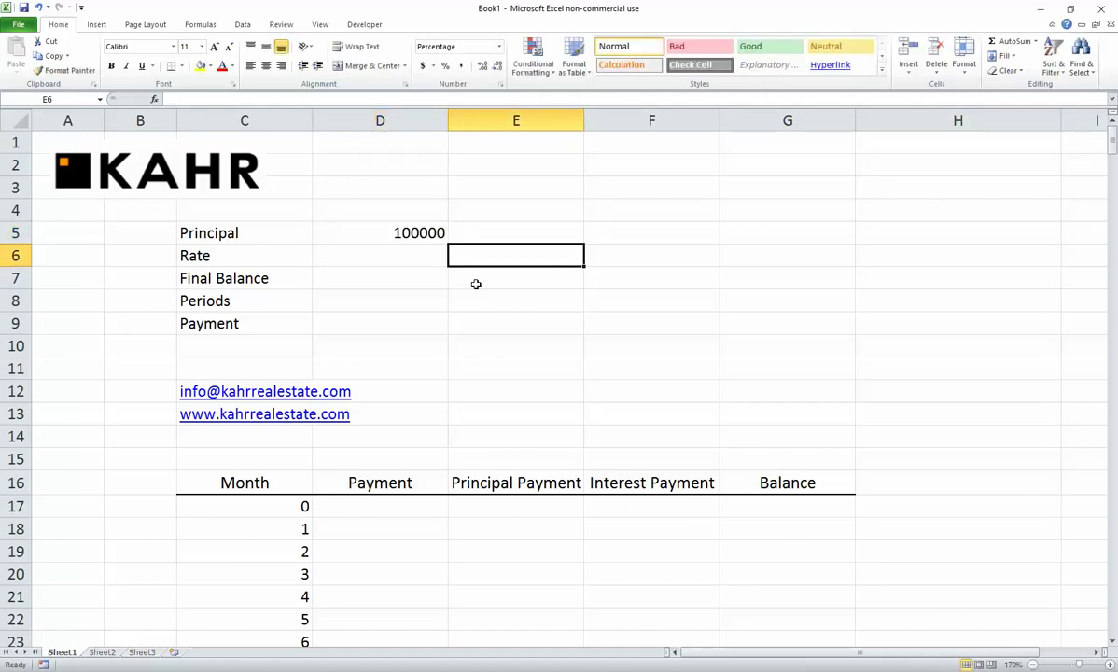
pyautogui.write('6')
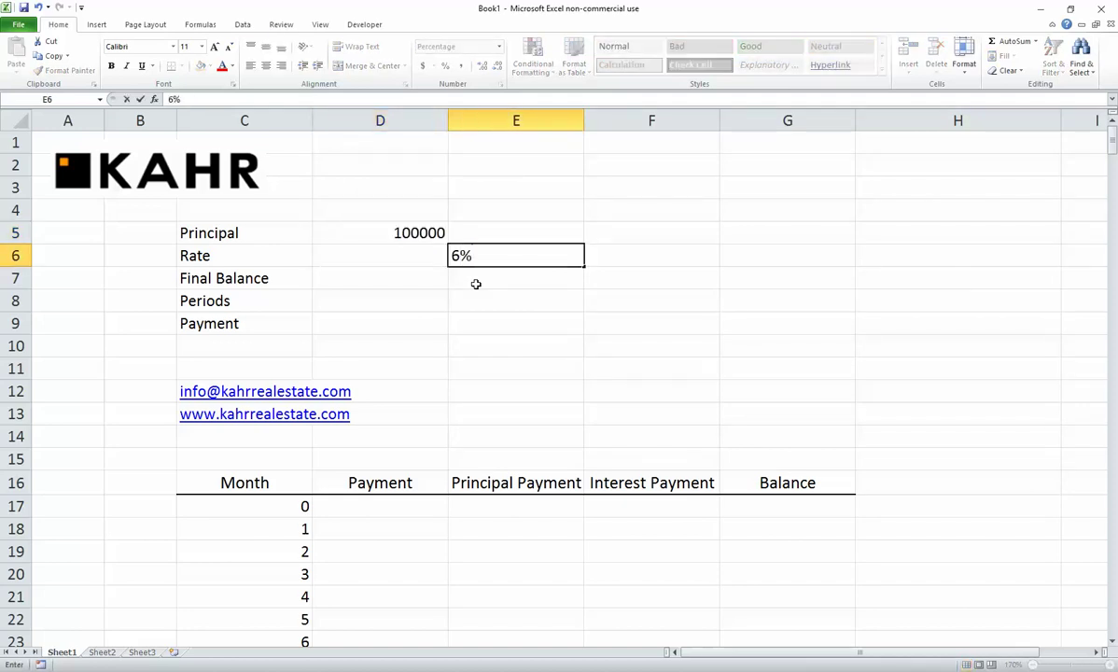
pyautogui.press('Left')
pyautogui.write('+')
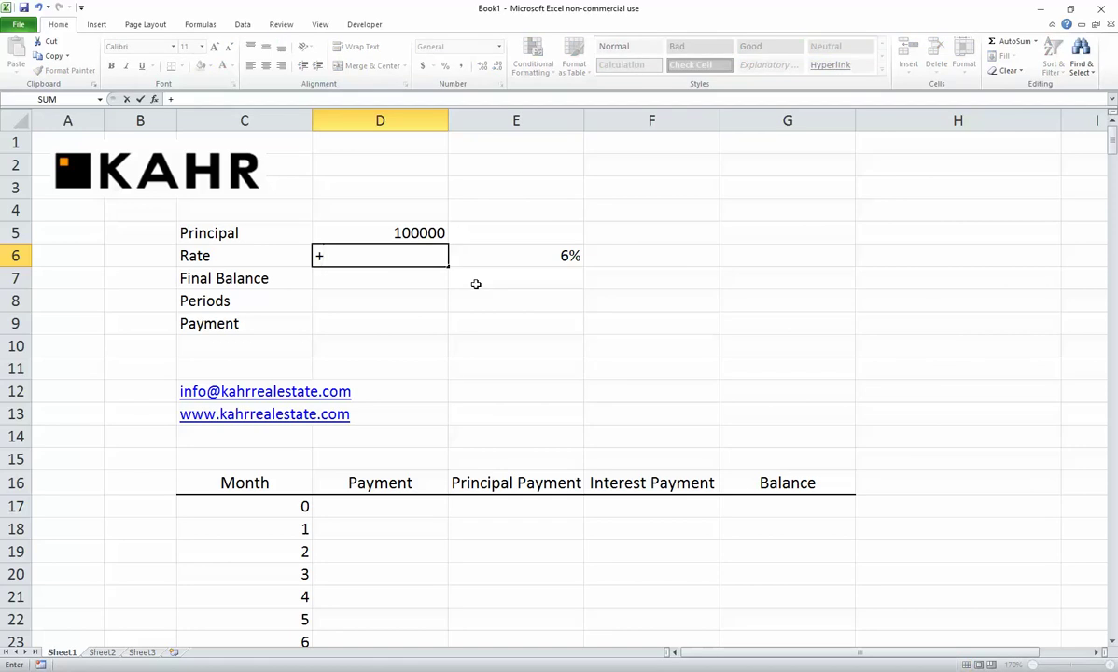
pyautogui.press('Right')
pyautogui.write('/12')
pyautogui.press('Return')
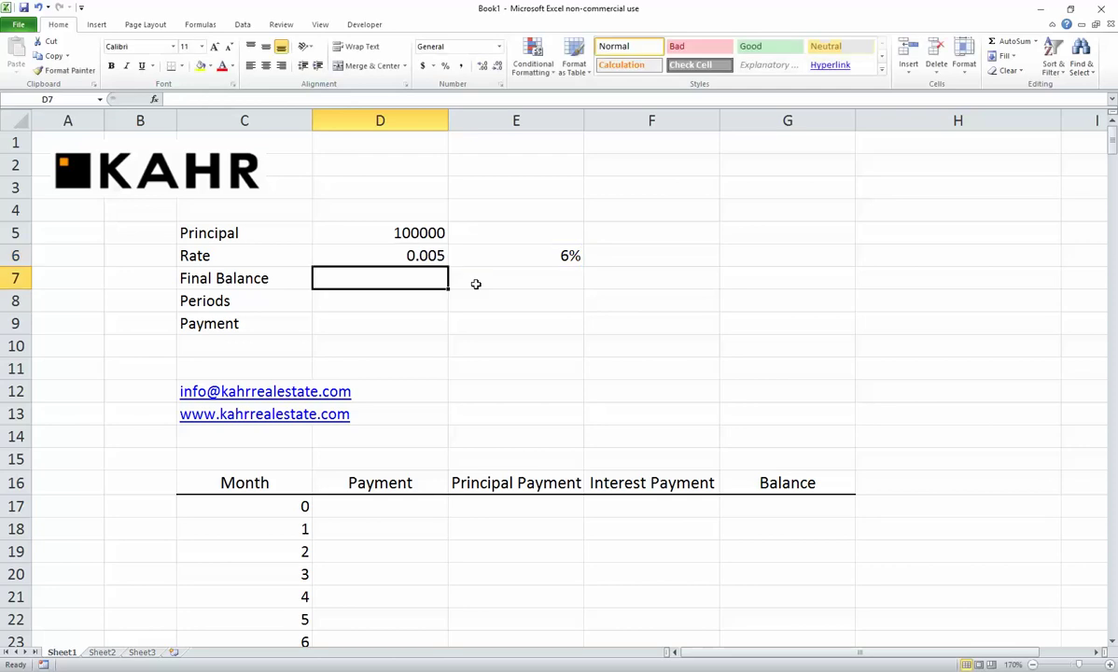
# Step: Enter final balance 0 and 30 years, with periods =E8*12 giving 360
pyautogui.write('0')
pyautogui.press('Return')
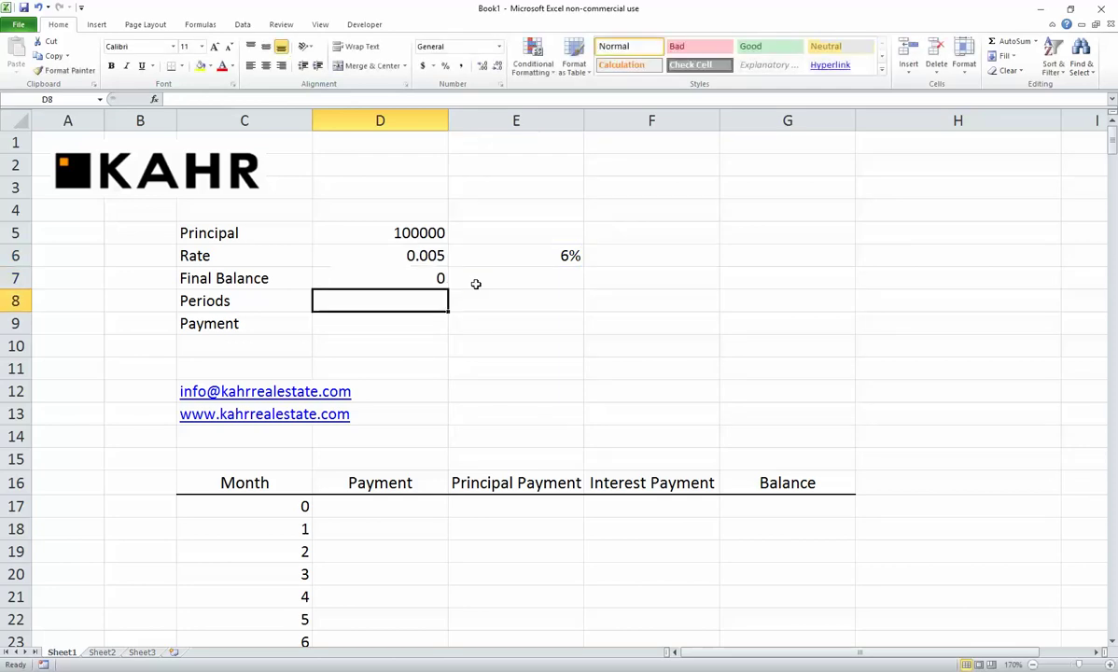
pyautogui.press('Right')
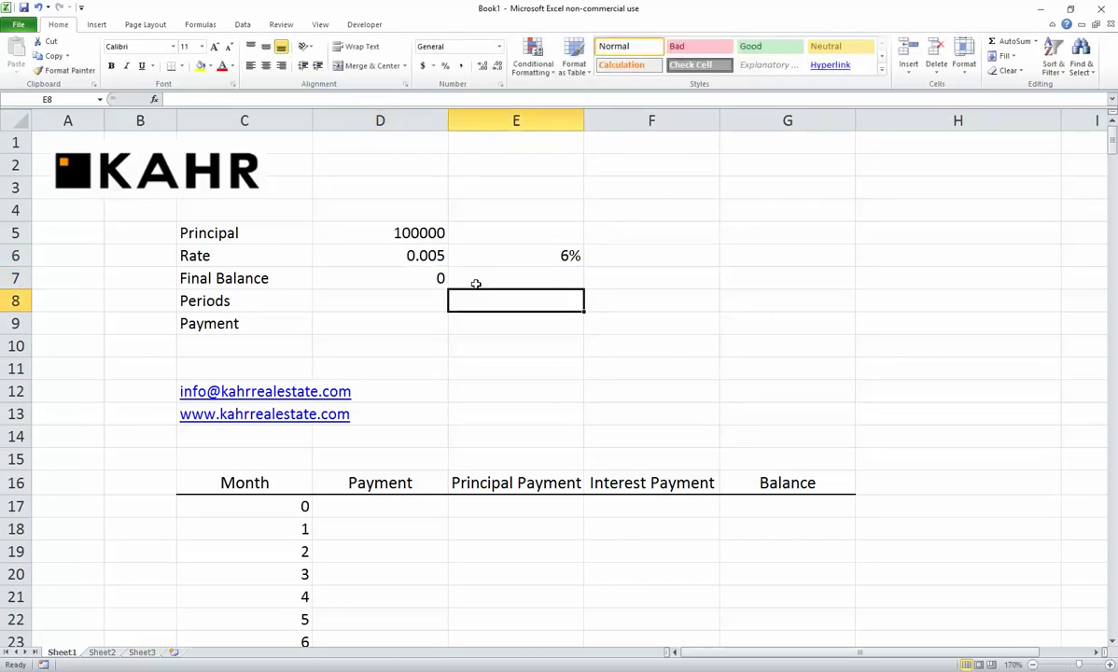
pyautogui.write('30')
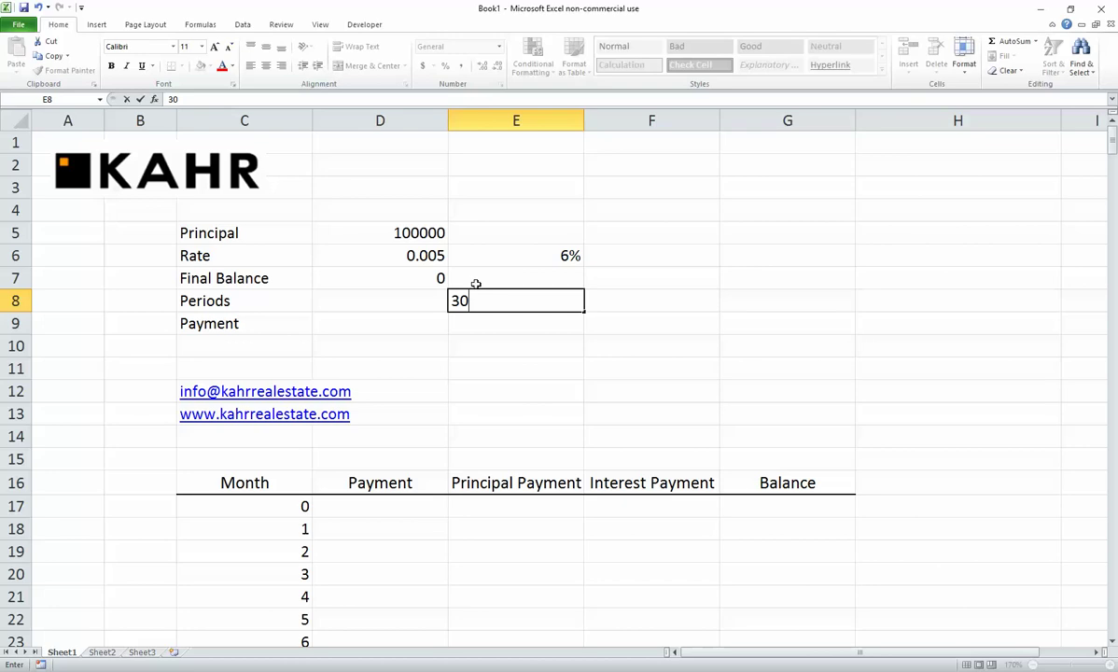
pyautogui.press('Left')
pyautogui.write('+')
pyautogui.press('Right')
pyautogui.write('*12')
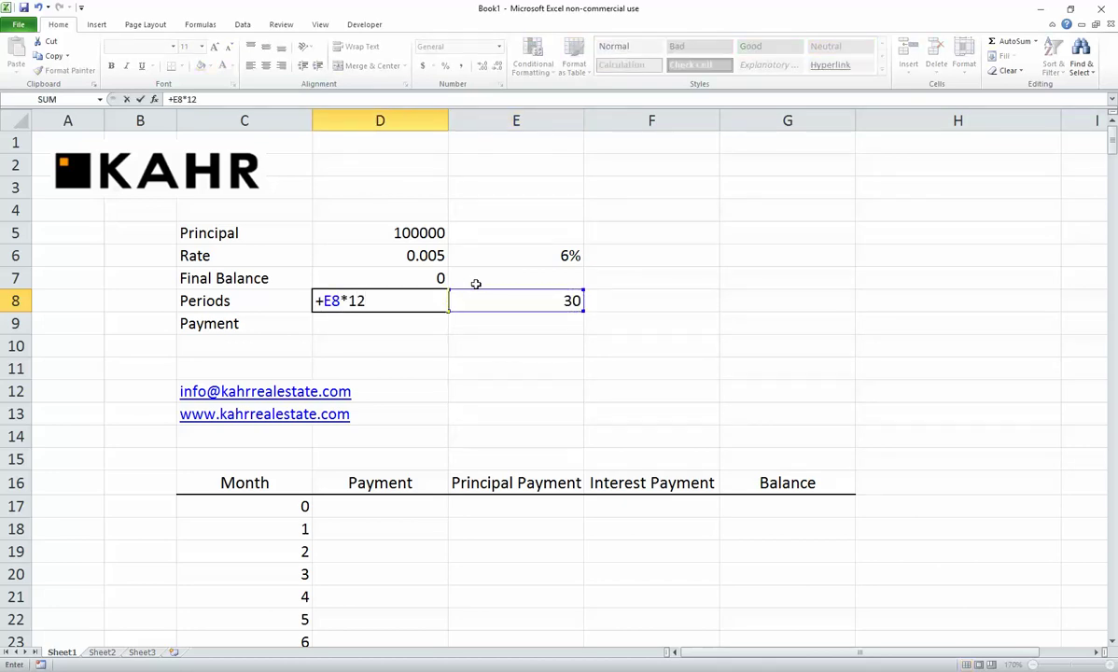
pyautogui.press('Return')
pyautogui.press('Up')
pyautogui.press('Up')
pyautogui.press('Up')
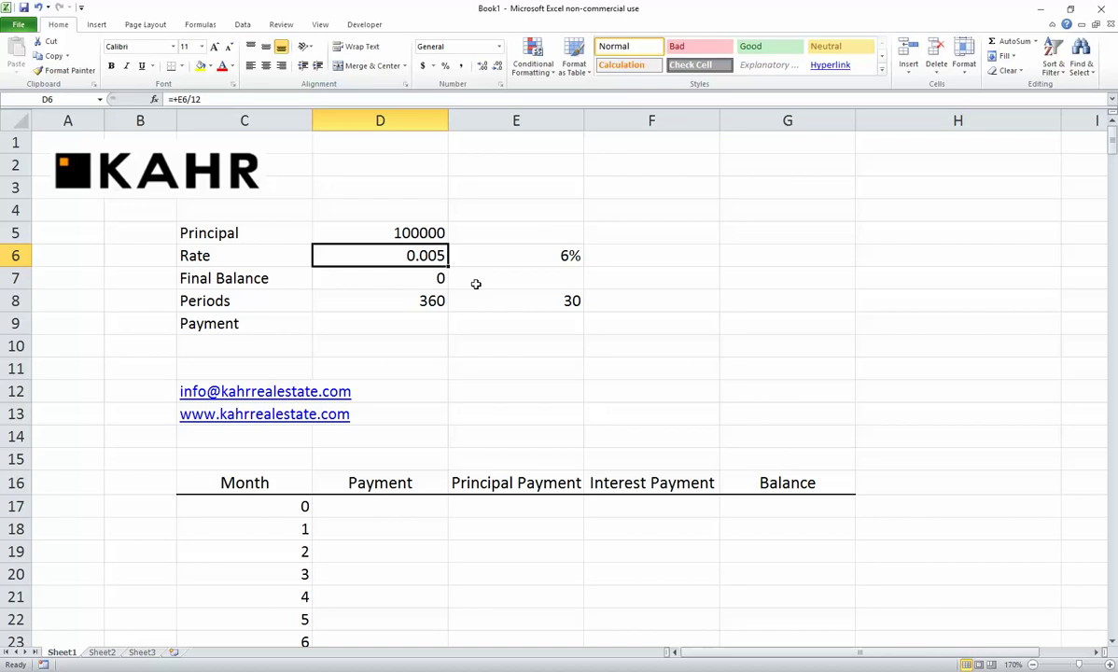
pyautogui.press('Down')
pyautogui.press('Down')
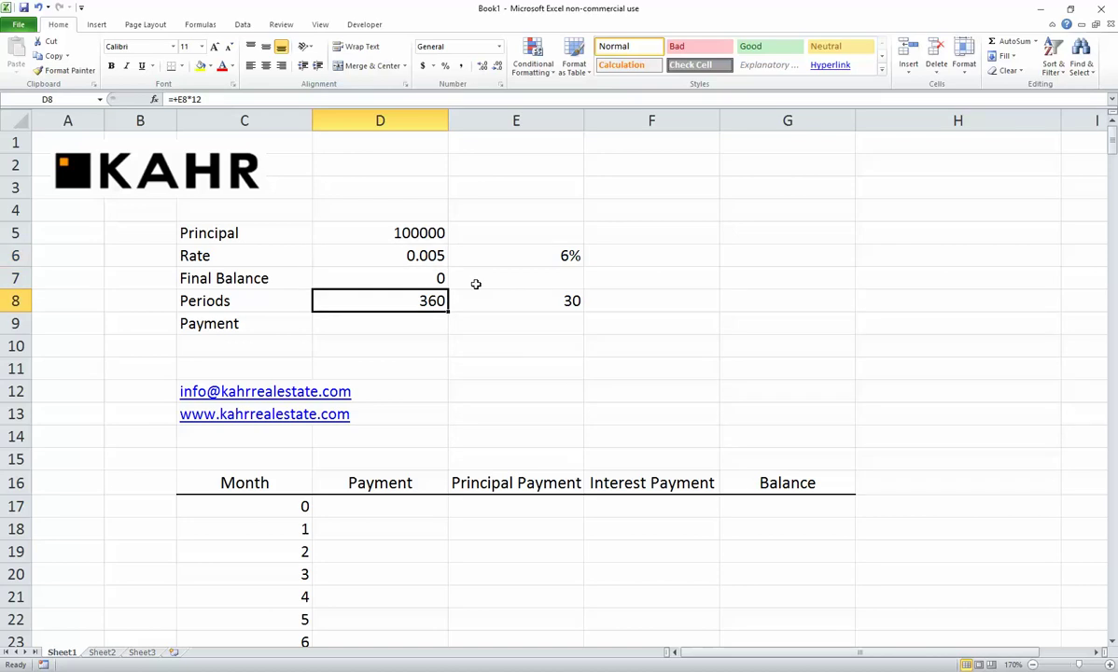
pyautogui.press('Down')
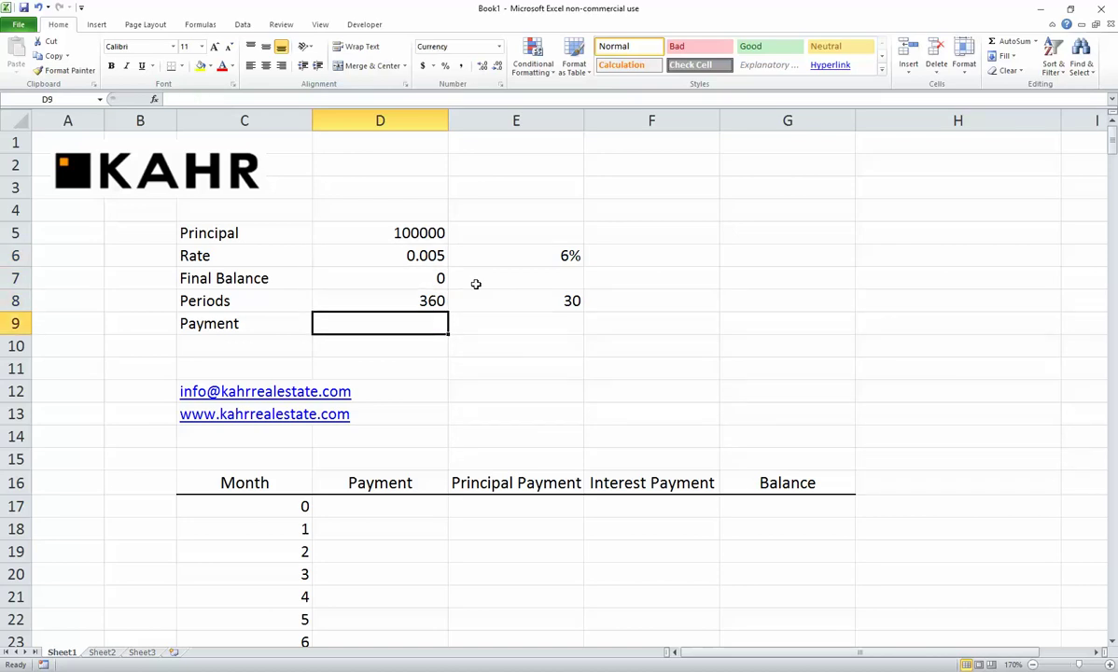
# Step: Enter =PMT(D6,D8,D5,D7) in D9 for a monthly payment of ($599.55)
pyautogui.write('+pmt')
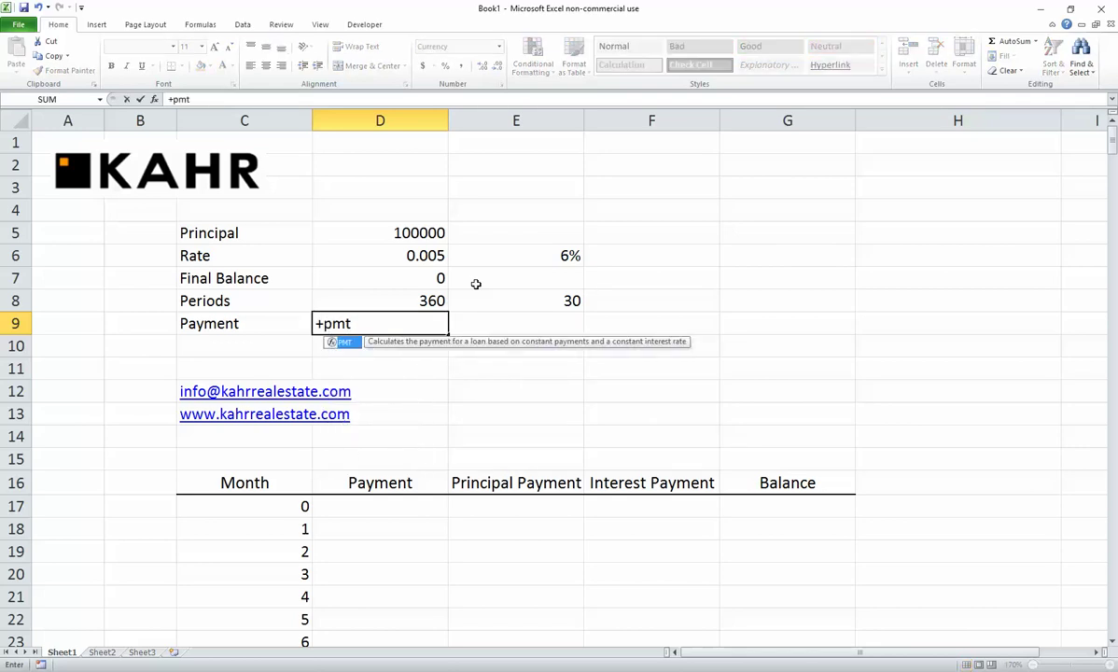
pyautogui.write('(')
pyautogui.press('Up')
pyautogui.press('Up')
pyautogui.press('Up')
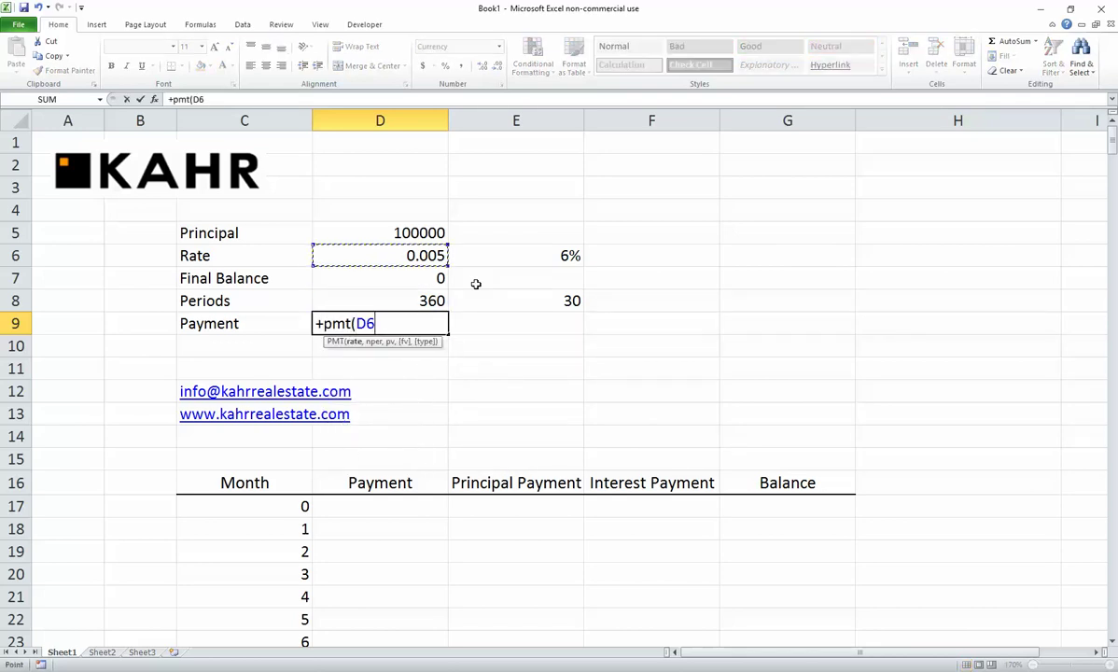
pyautogui.write(',')
pyautogui.press('Up')
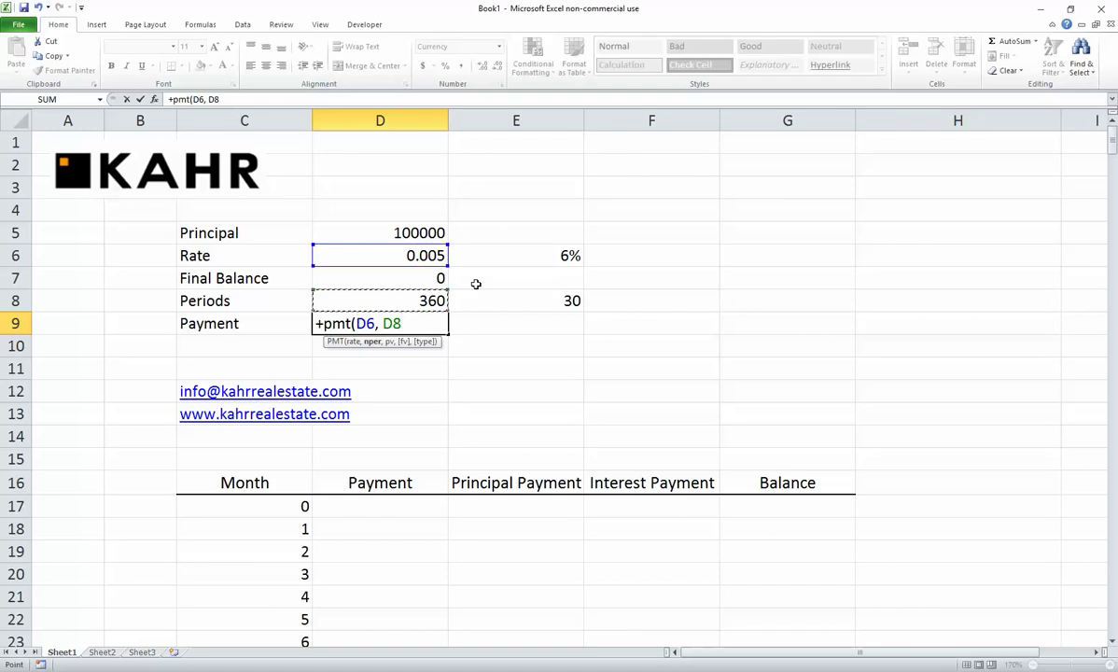
pyautogui.write(',')
pyautogui.press('Up')
pyautogui.press('Up')
pyautogui.press('Up')
pyautogui.press('Up')
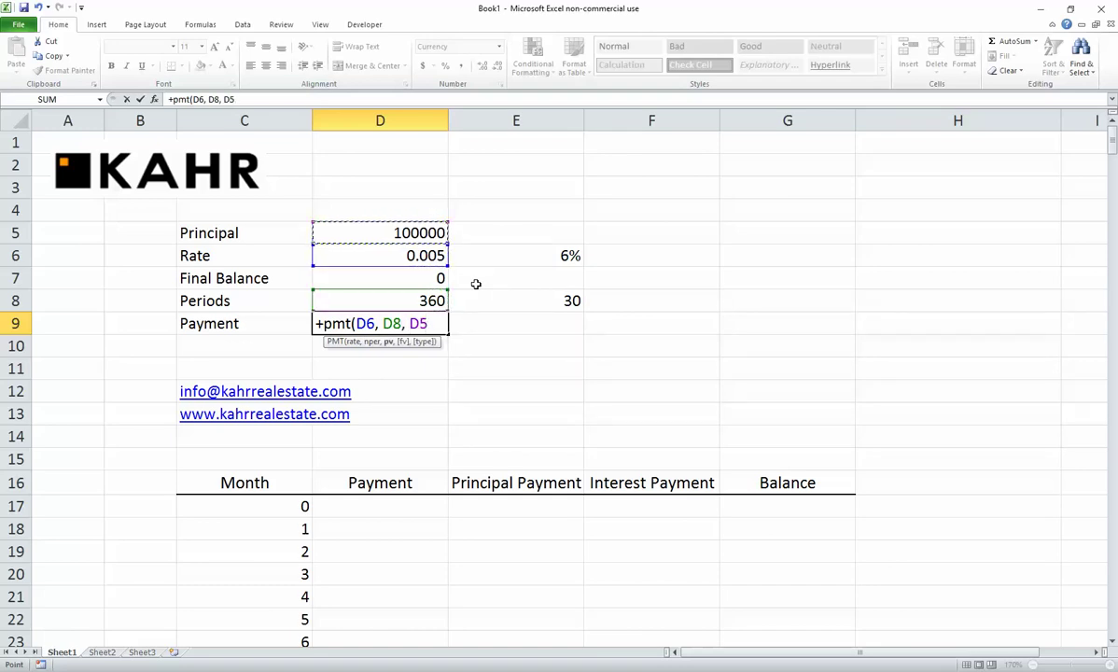
pyautogui.write(',')
pyautogui.press('Up')
pyautogui.press('Up')
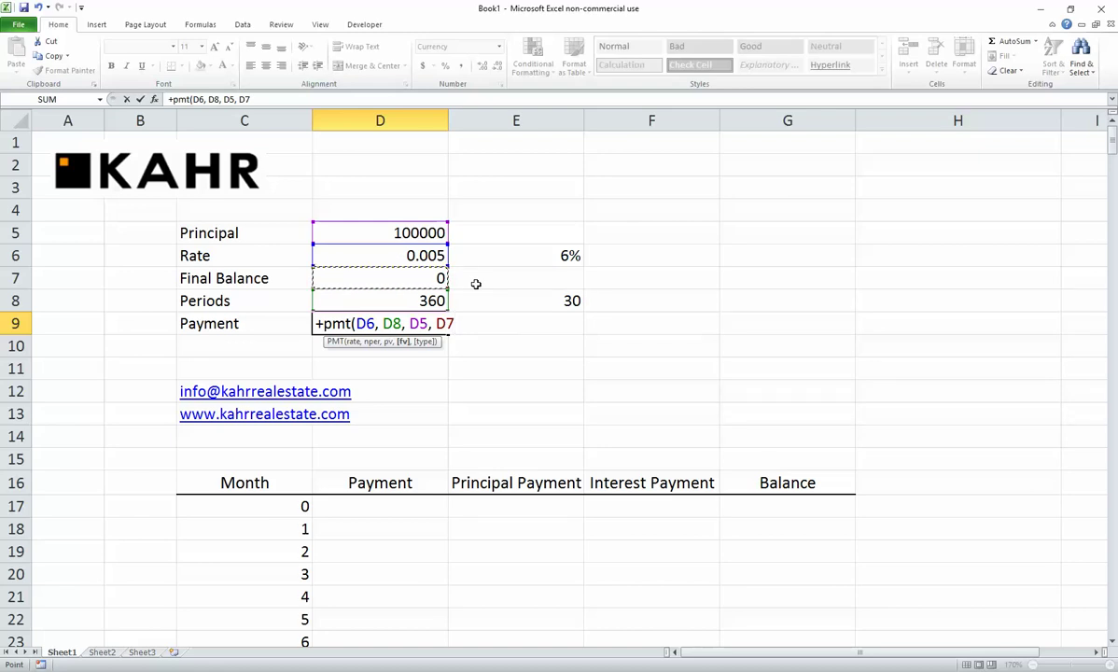
pyautogui.write(')')
pyautogui.press('Return')
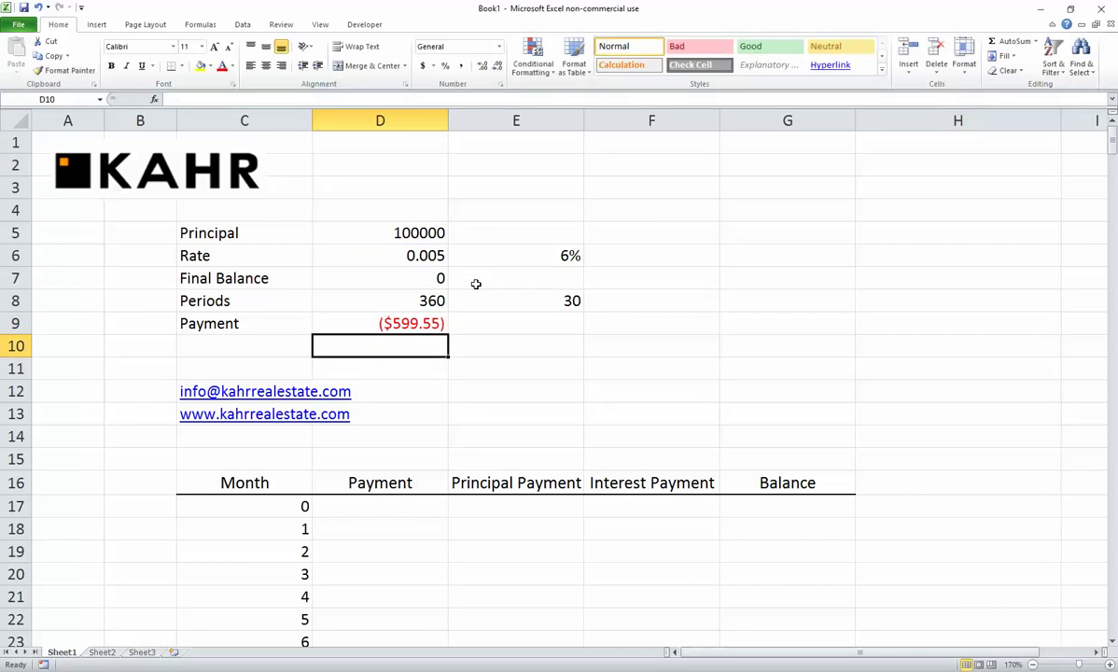
# Step: Set the month 0 balance in G17 to =+D5, the principal
pyautogui.scroll(-1, 362, 385)
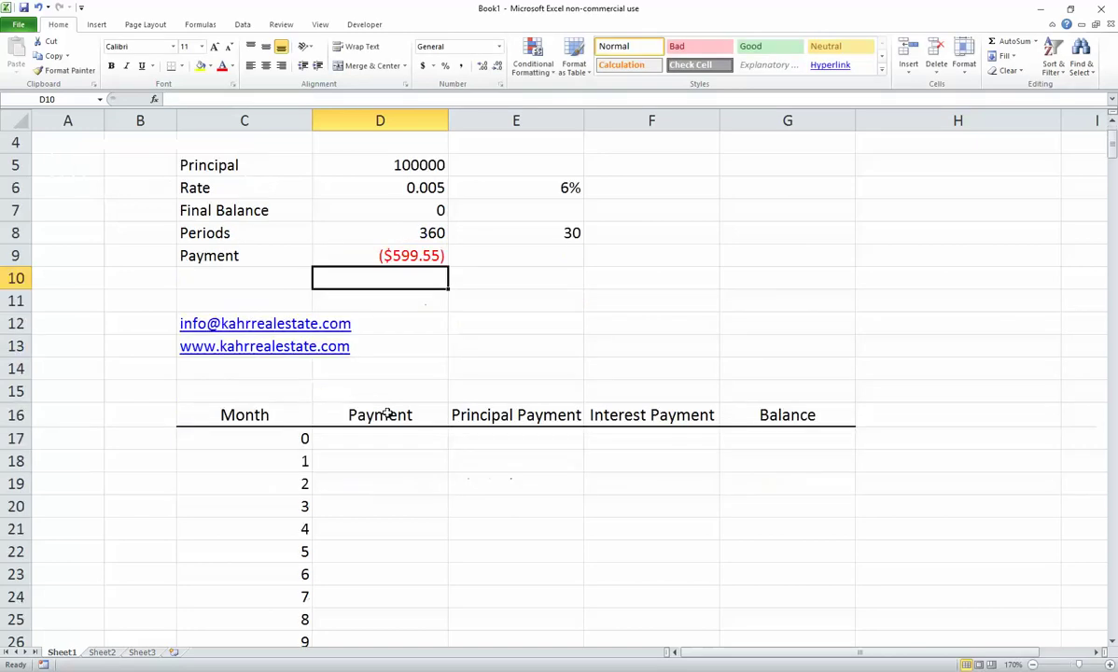
pyautogui.click(420, 445)
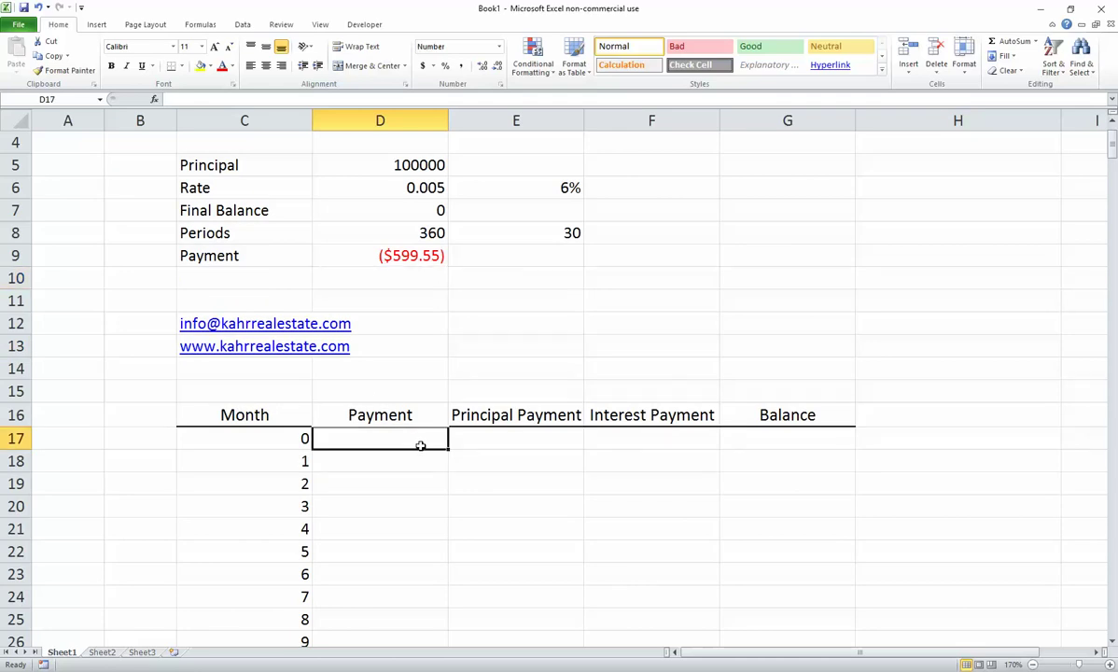
pyautogui.press('Right')
pyautogui.press('Right')
pyautogui.press('Right')
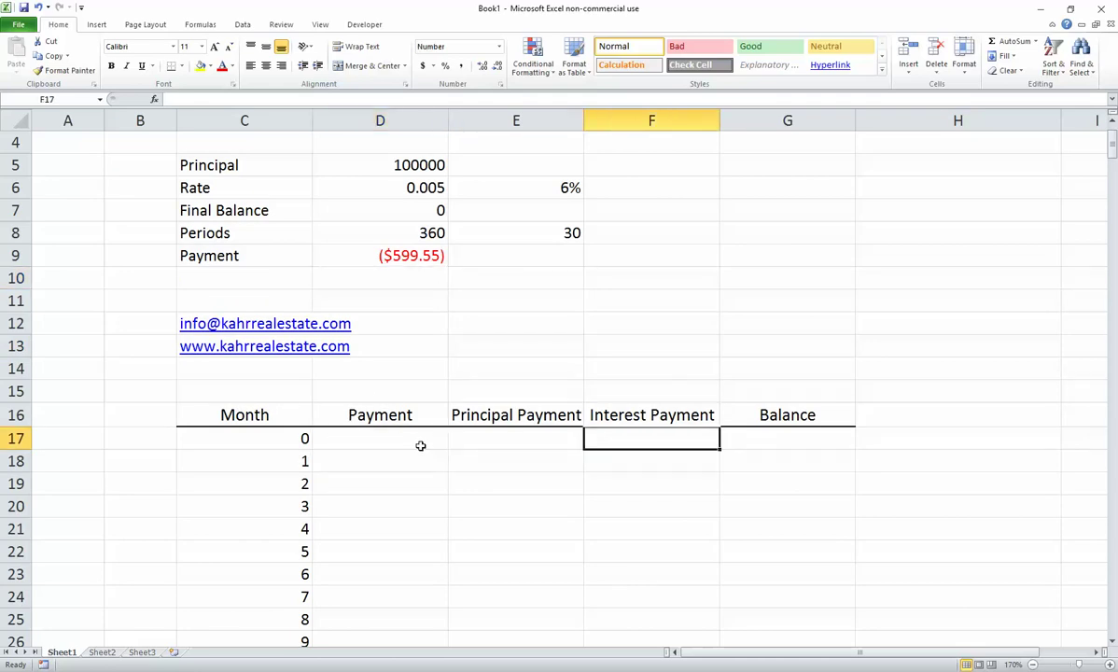
pyautogui.write('+')
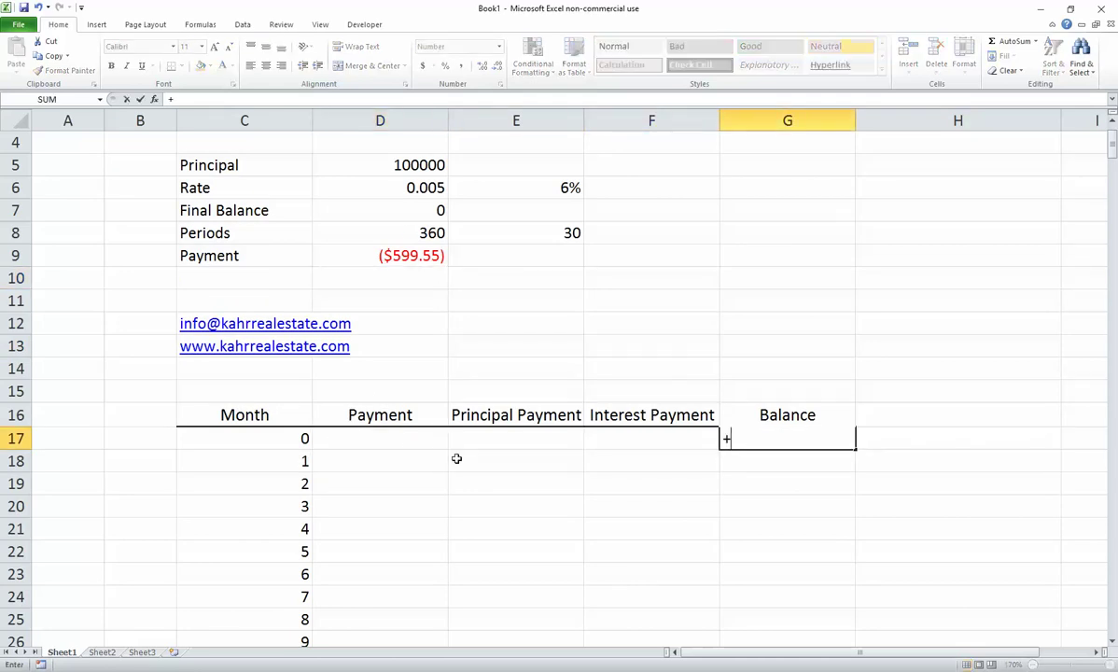
pyautogui.click(386, 165)
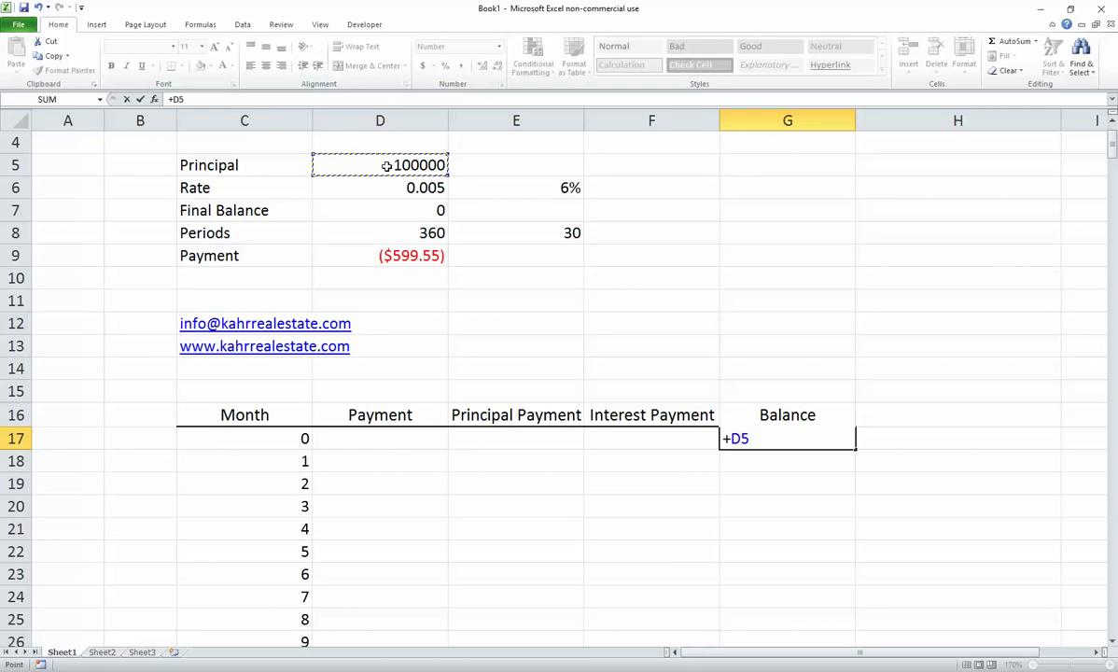
pyautogui.press('Return')
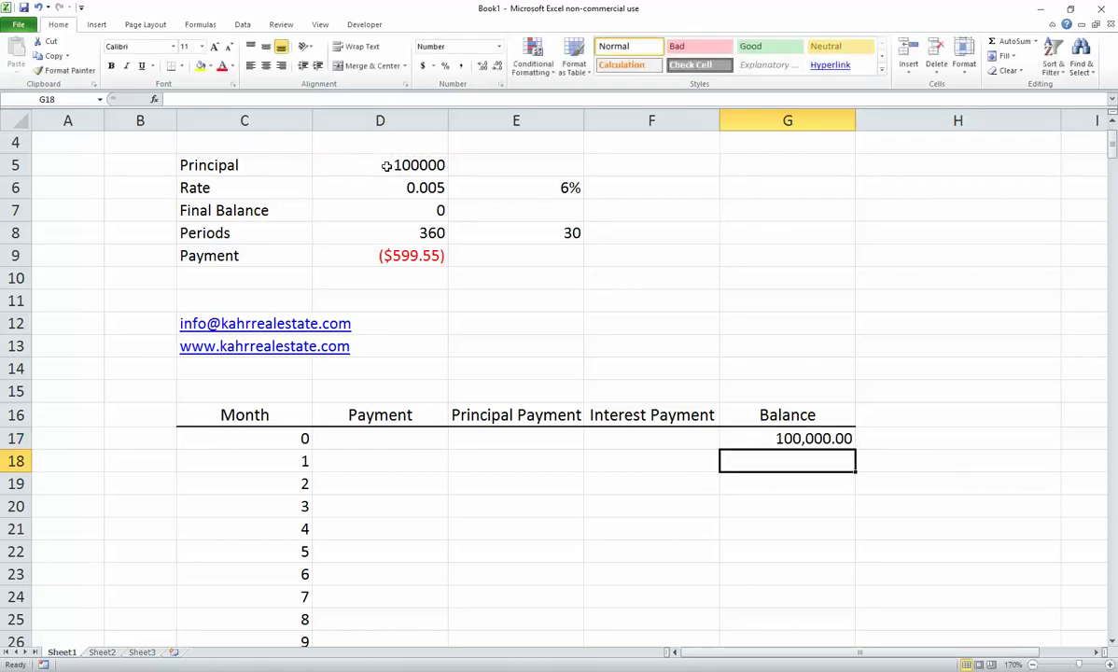
# Step: Make month 1's payment in D18 =+$D$9, showing -599.55
pyautogui.press('Left')
pyautogui.press('Left')
pyautogui.press('Left')
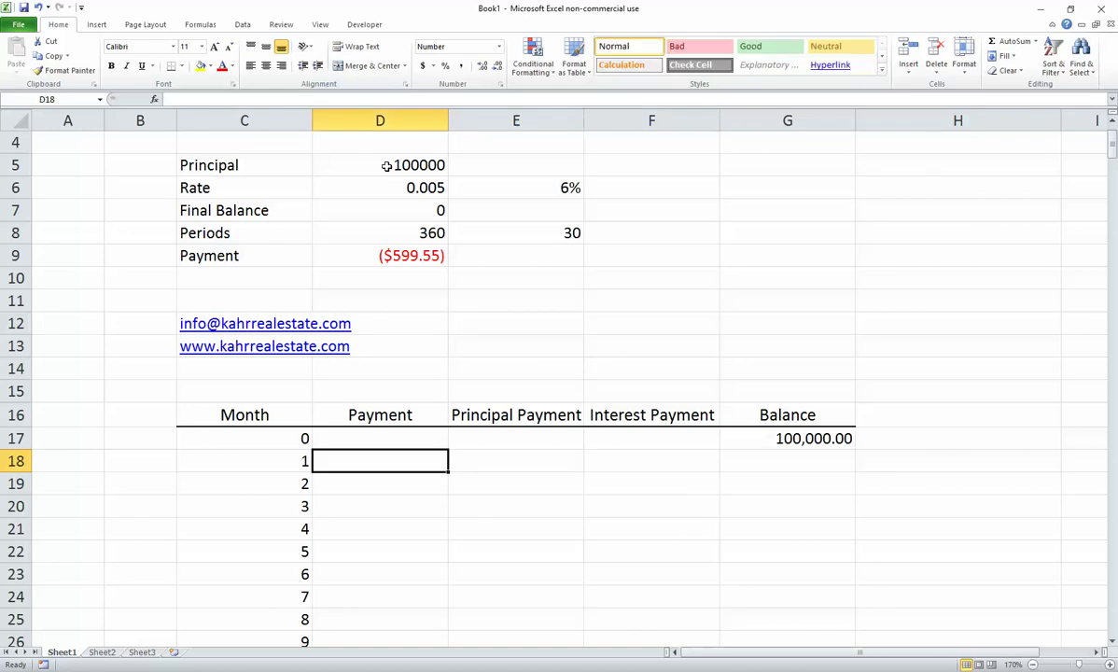
pyautogui.write('+')
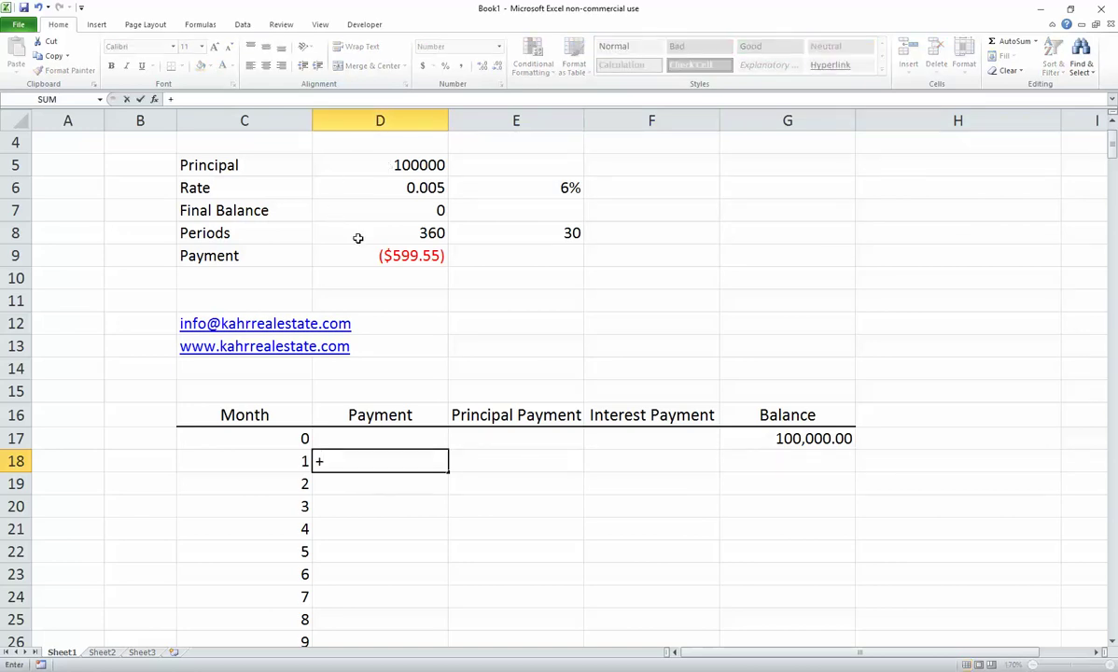
pyautogui.click(367, 254)
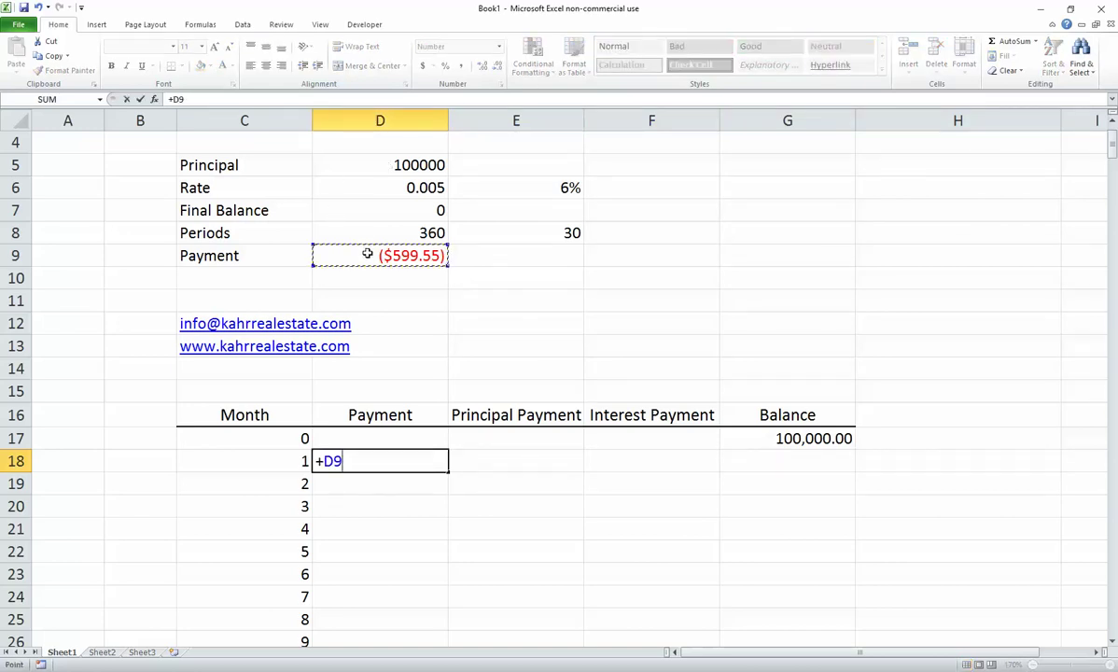
pyautogui.press('Return')
pyautogui.press('Up')
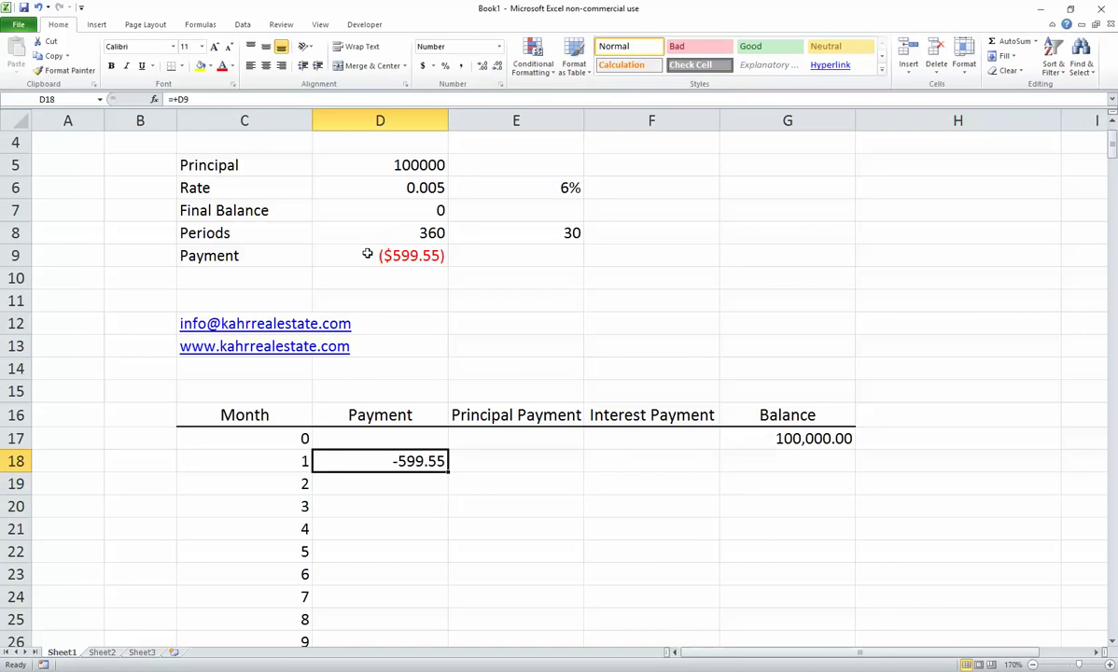
pyautogui.press('F2')
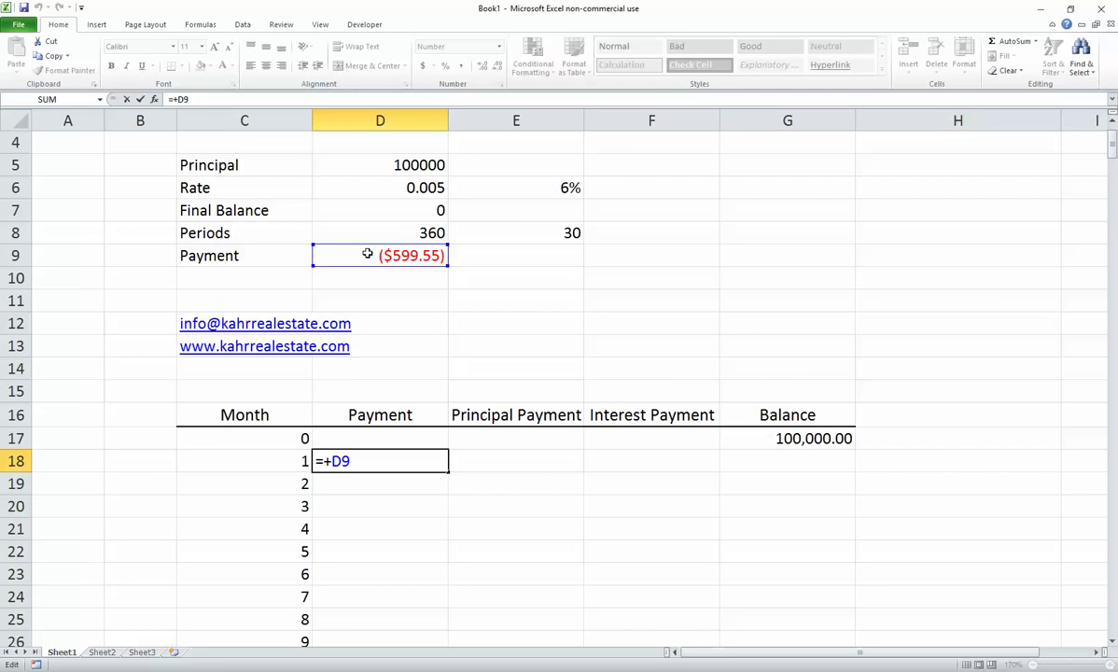
pyautogui.press('F4')
pyautogui.press('Return')
pyautogui.press('Up')
pyautogui.press('Right')
pyautogui.press('Right')
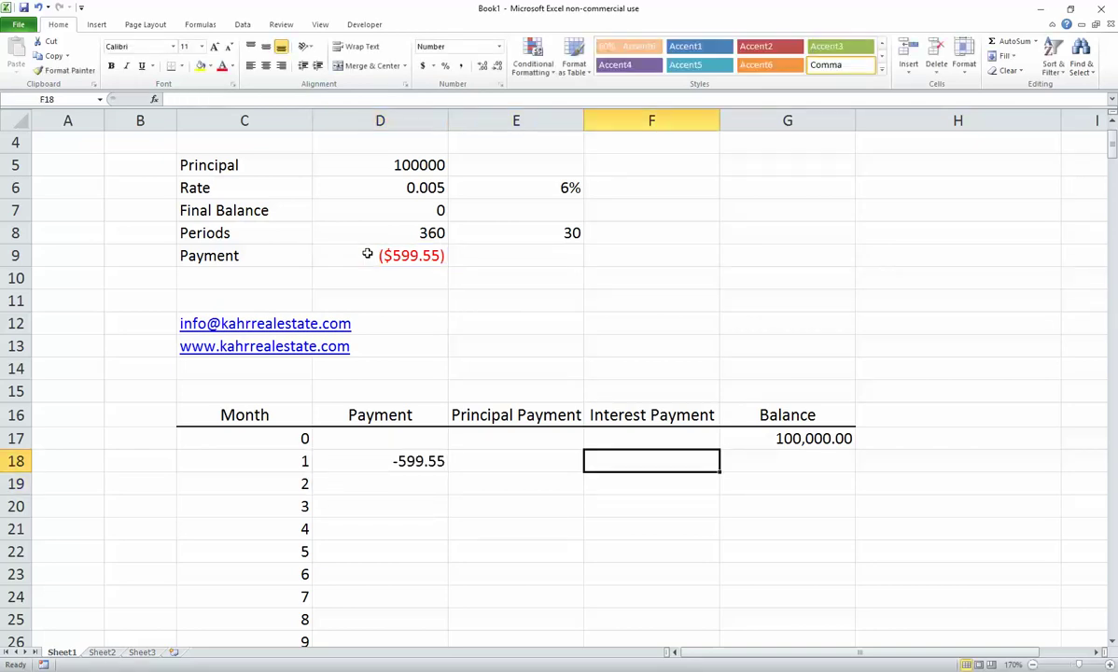
# Step: Enter month 1's interest in F18 as =-G17*$D$6, showing -500.00
pyautogui.write('+')
pyautogui.press('Up')
pyautogui.press('Right')
pyautogui.write('*')
pyautogui.press('Up')
pyautogui.press('Up')
pyautogui.press('Up')
pyautogui.press('Up')
pyautogui.press('Up')
pyautogui.press('Up')
pyautogui.press('Up')
pyautogui.press('Up')
pyautogui.press('Up')
pyautogui.press('Up')
pyautogui.press('Up')
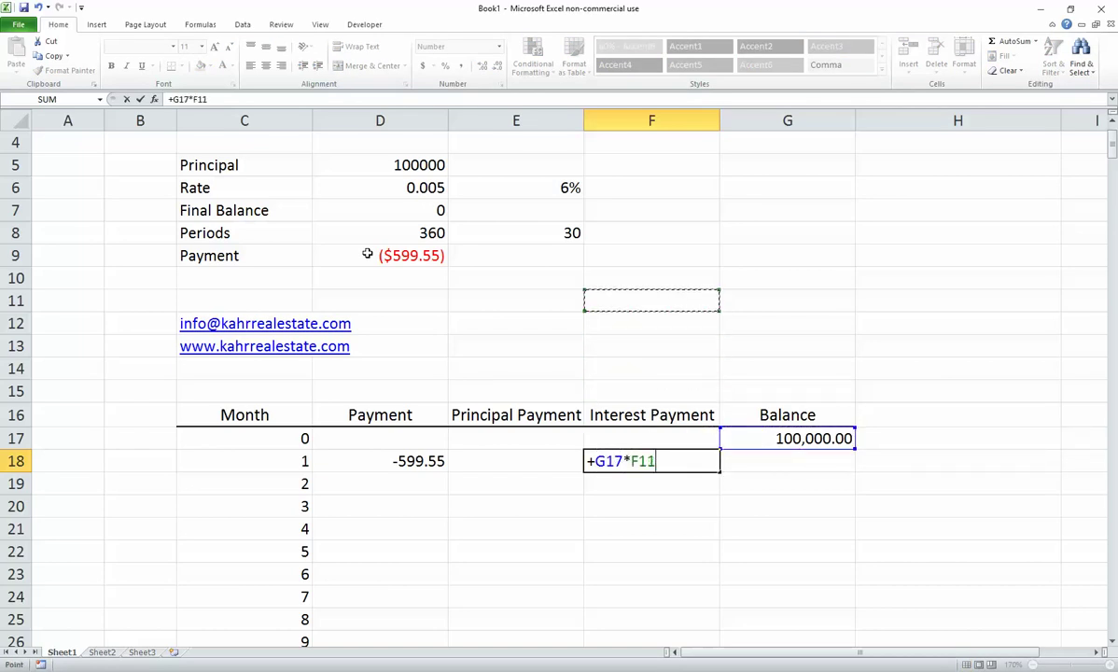
pyautogui.press('Left')
pyautogui.press('Left')
pyautogui.press('Up')
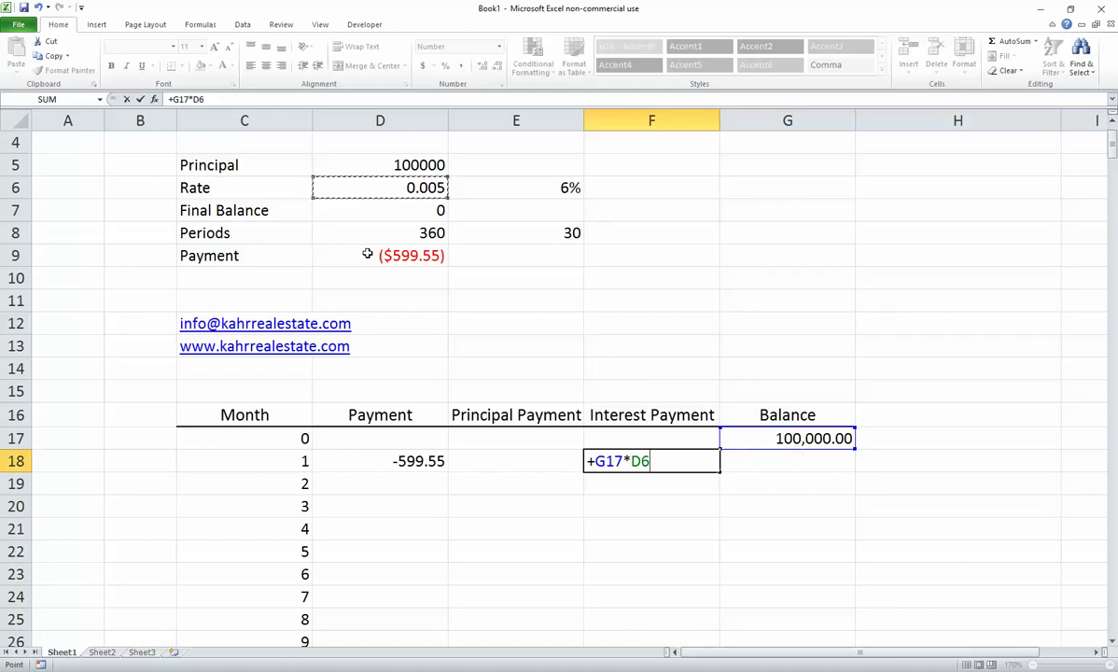
pyautogui.press('F4')
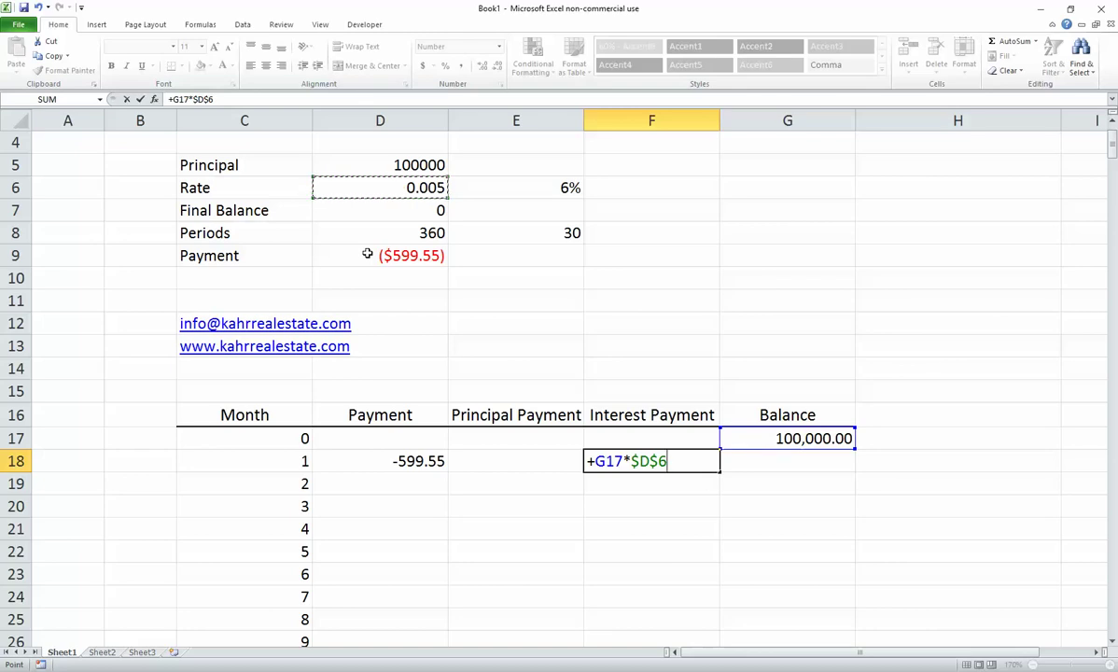
pyautogui.press('Return')
pyautogui.press('Up')
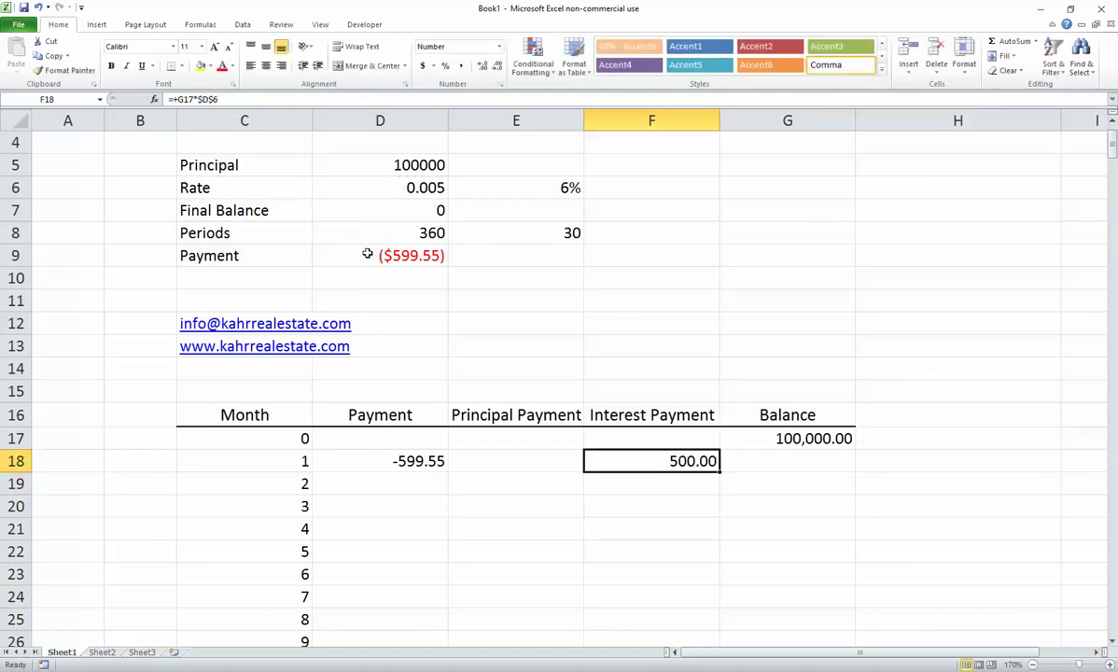
pyautogui.press('F2')
pyautogui.press('Left')
pyautogui.press('Left')
pyautogui.press('Left')
pyautogui.press('Left')
pyautogui.press('Left')
pyautogui.press('Left')
pyautogui.press('Left')
pyautogui.press('Left')
pyautogui.press('BackSpace')
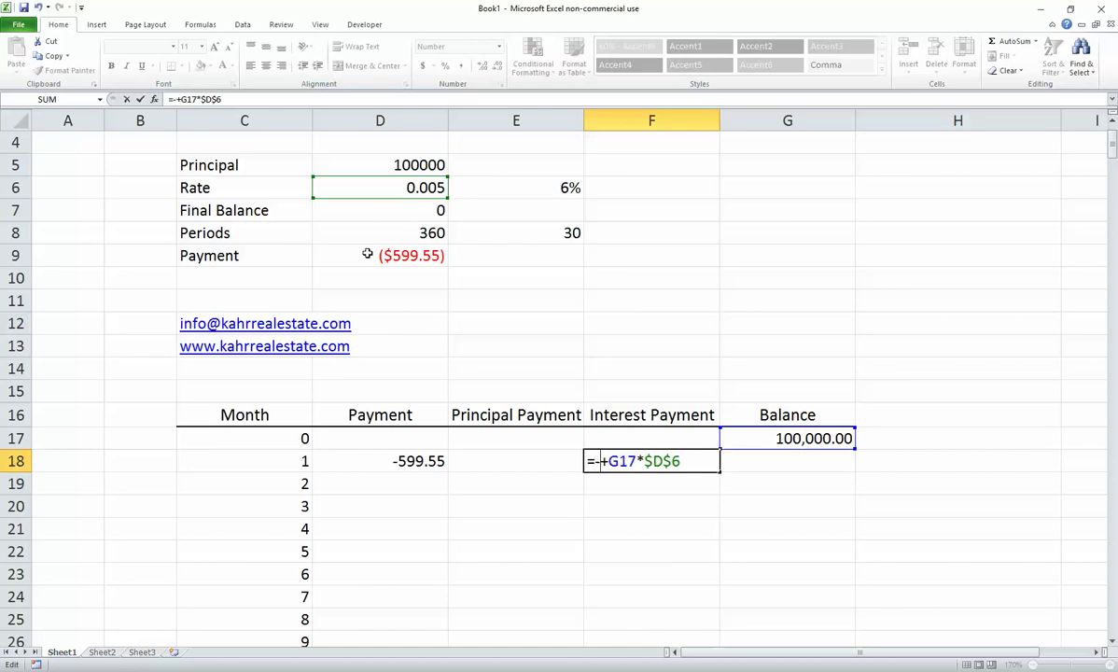
pyautogui.write('-')
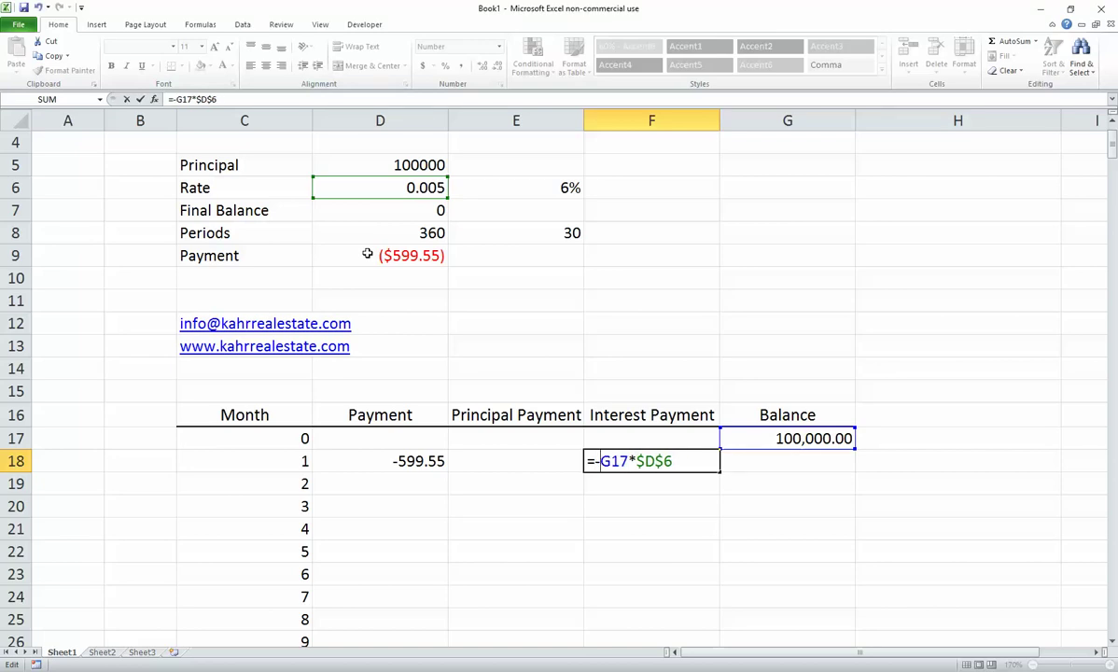
pyautogui.press('Return')
# Step: Begin month 1's principal payment formula in E18 with +D18
pyautogui.press('Up')
pyautogui.press('Left')
pyautogui.press('Left')
pyautogui.press('Right')
pyautogui.write('+')
pyautogui.press('Left')
# Step: Finish the principal payment as =+D18-F18, giving -99.55
pyautogui.write('-')
pyautogui.press('Right')
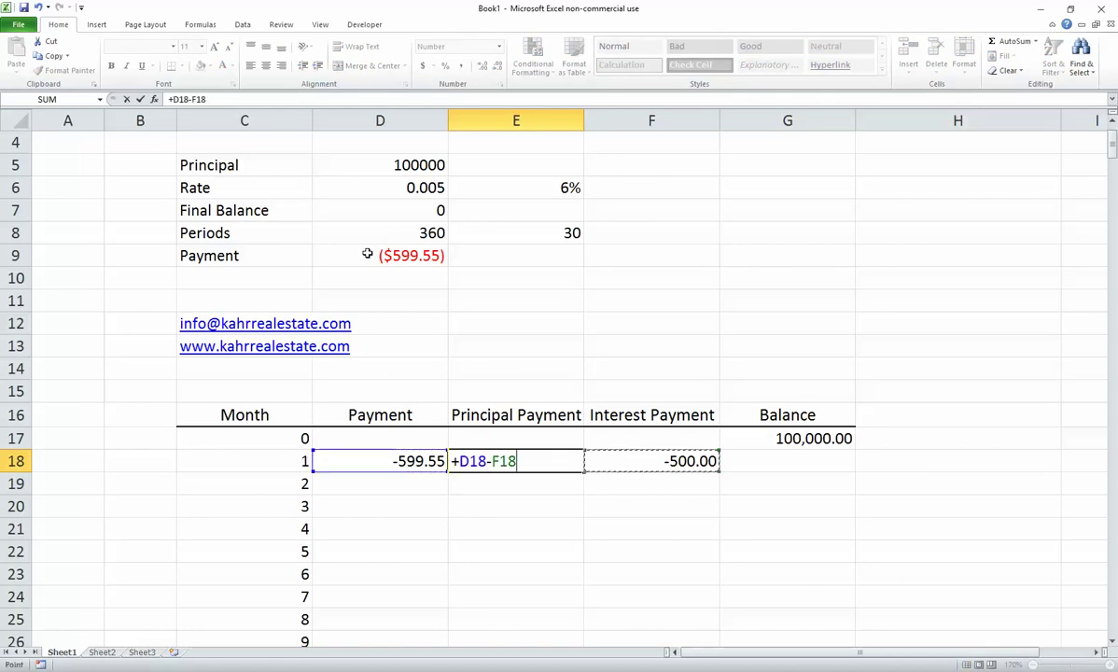
pyautogui.press('Return')
# Step: Enter month 1's balance in G18 as =+G17+E18, giving 99,900.45
pyautogui.press('Right')
pyautogui.press('Right')
pyautogui.press('Up')
pyautogui.write('+')
pyautogui.press('Up')
pyautogui.write('+')
pyautogui.press('Left')
pyautogui.press('Left')
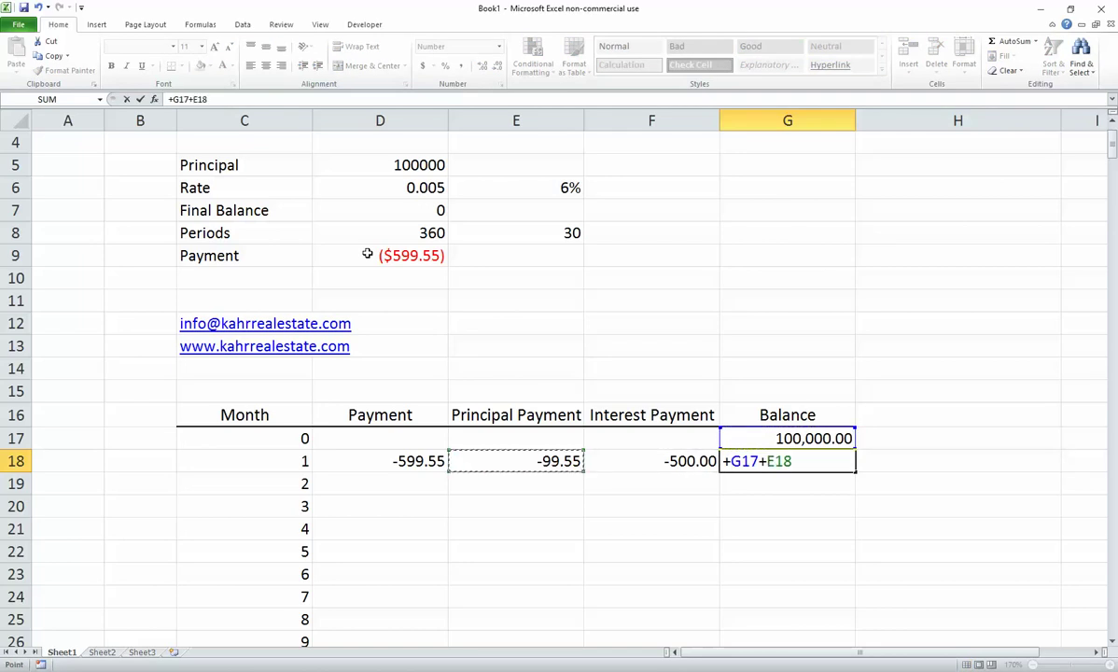
pyautogui.press('Return')
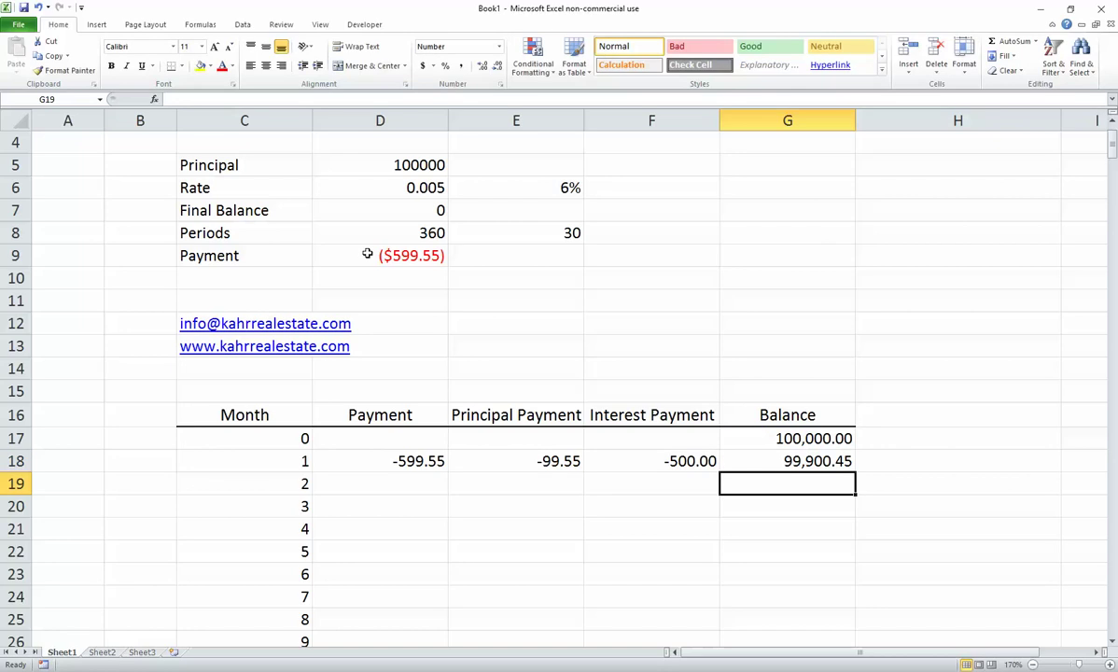
# Step: Copy month 1's formulas down, check months 1–3, then fill to month 360 ending at 0.00
pyautogui.moveTo(410, 459); pyautogui.dragTo(853, 523)
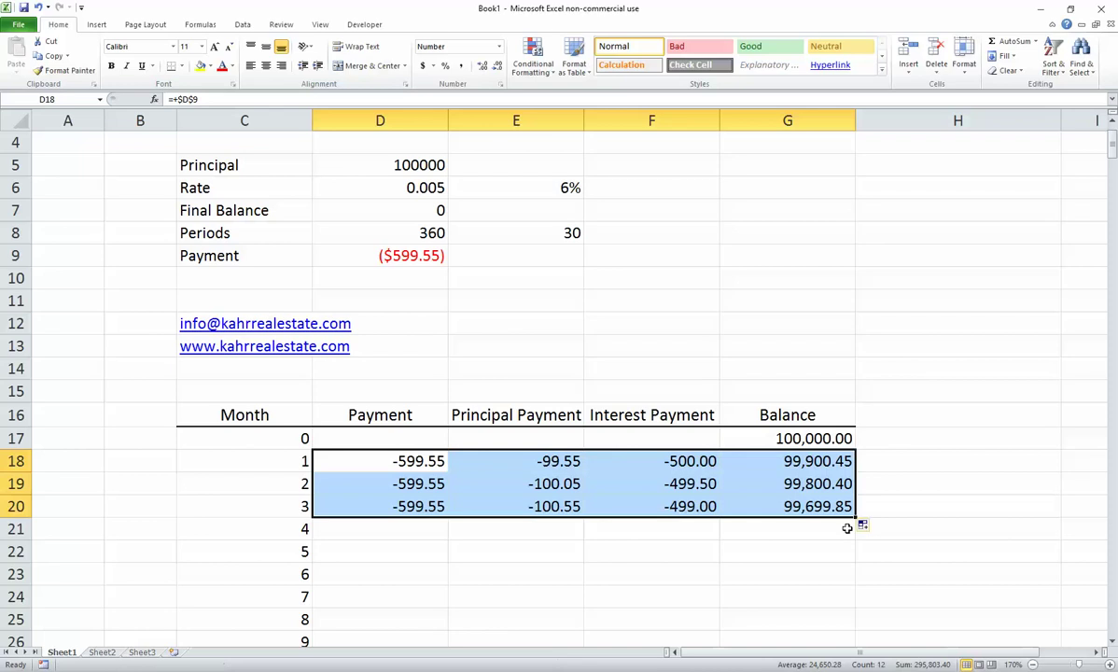
pyautogui.click(566, 464)
pyautogui.moveTo(566, 464); pyautogui.dragTo(571, 507)
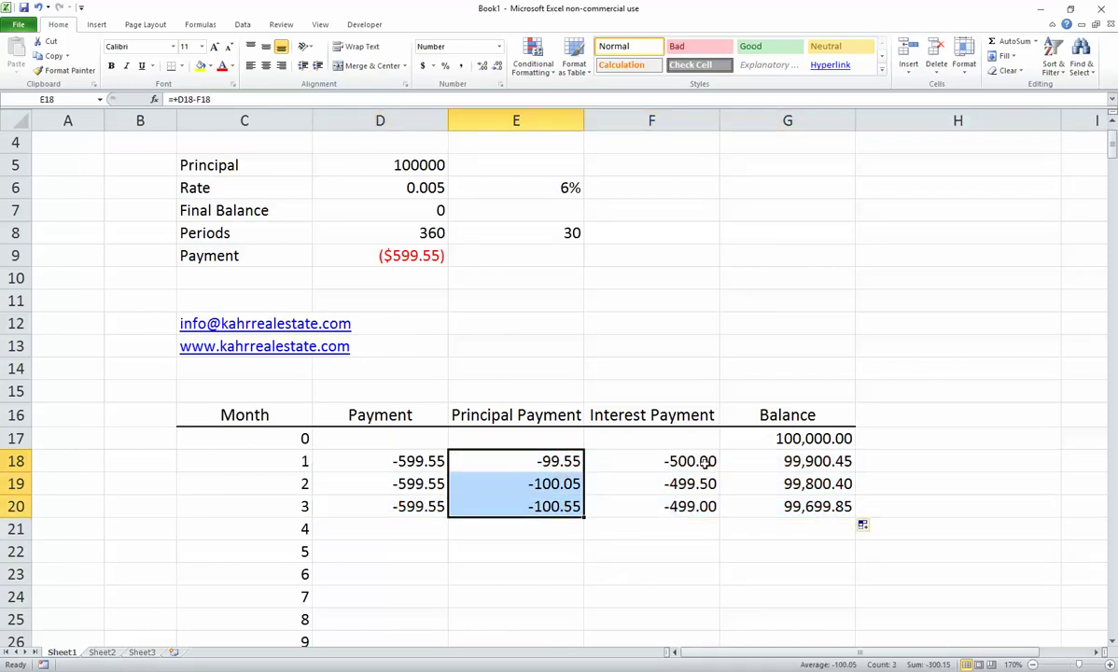
pyautogui.moveTo(704, 460); pyautogui.dragTo(708, 504)
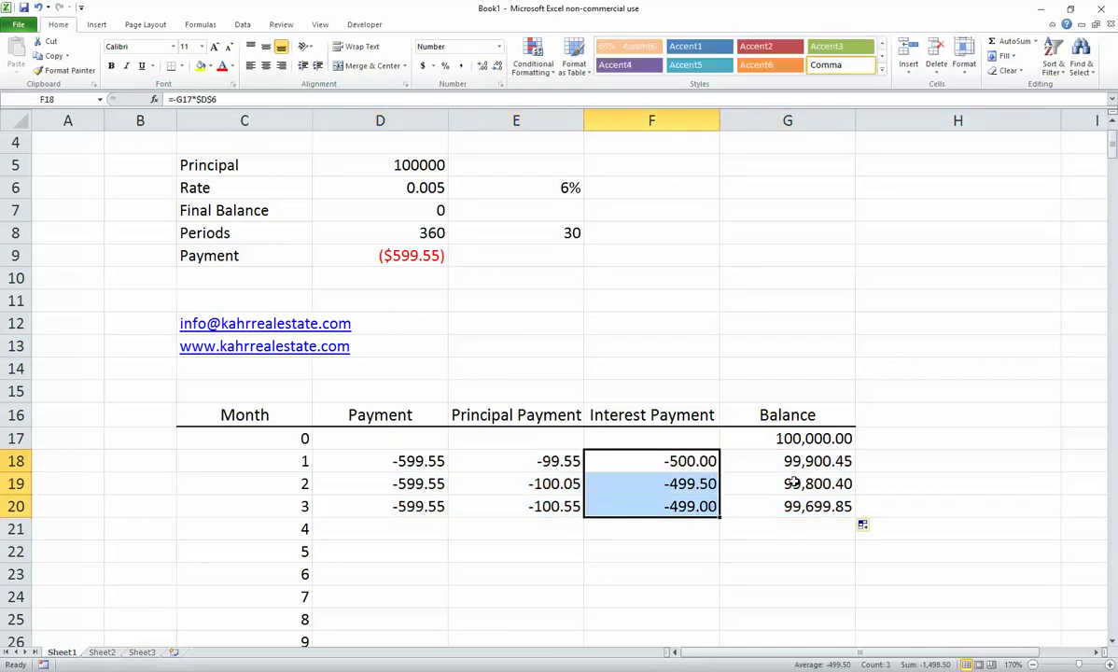
pyautogui.click(804, 461)
pyautogui.moveTo(804, 461); pyautogui.dragTo(799, 504)
pyautogui.moveTo(403, 505); pyautogui.dragTo(847, 603)
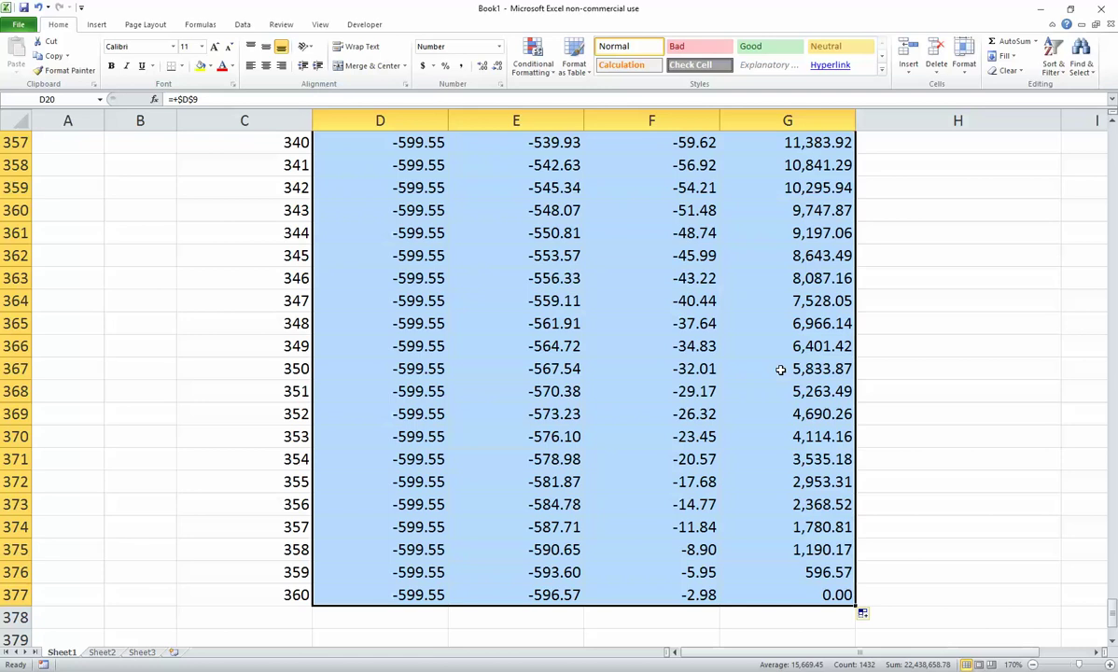
pyautogui.click(808, 594)
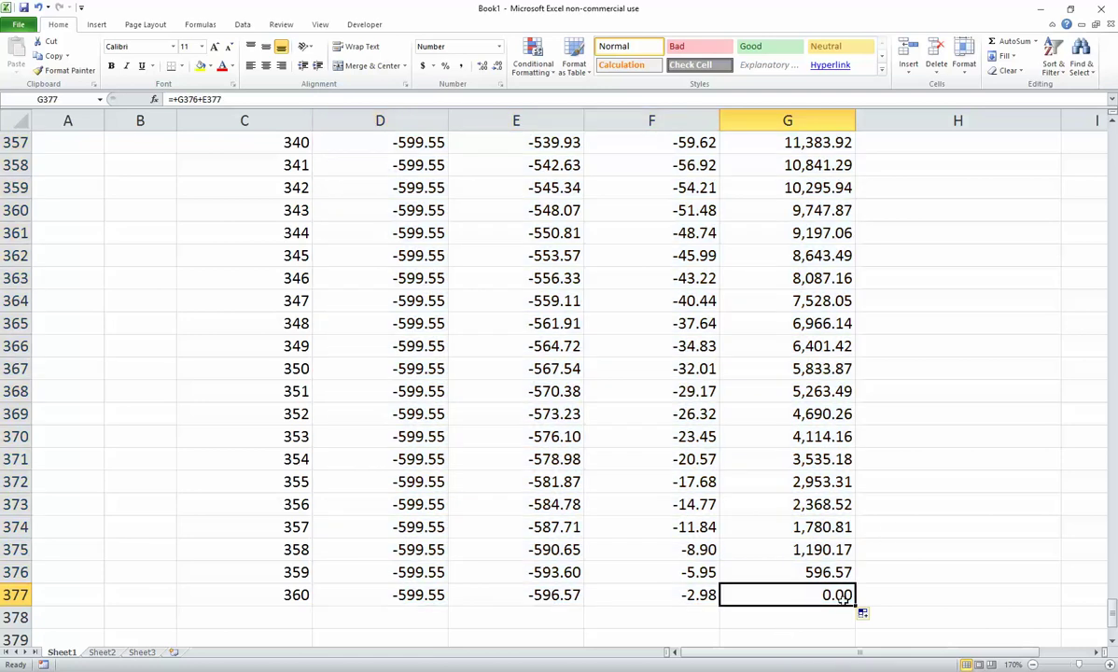
pyautogui.scroll(15, 469, 369)
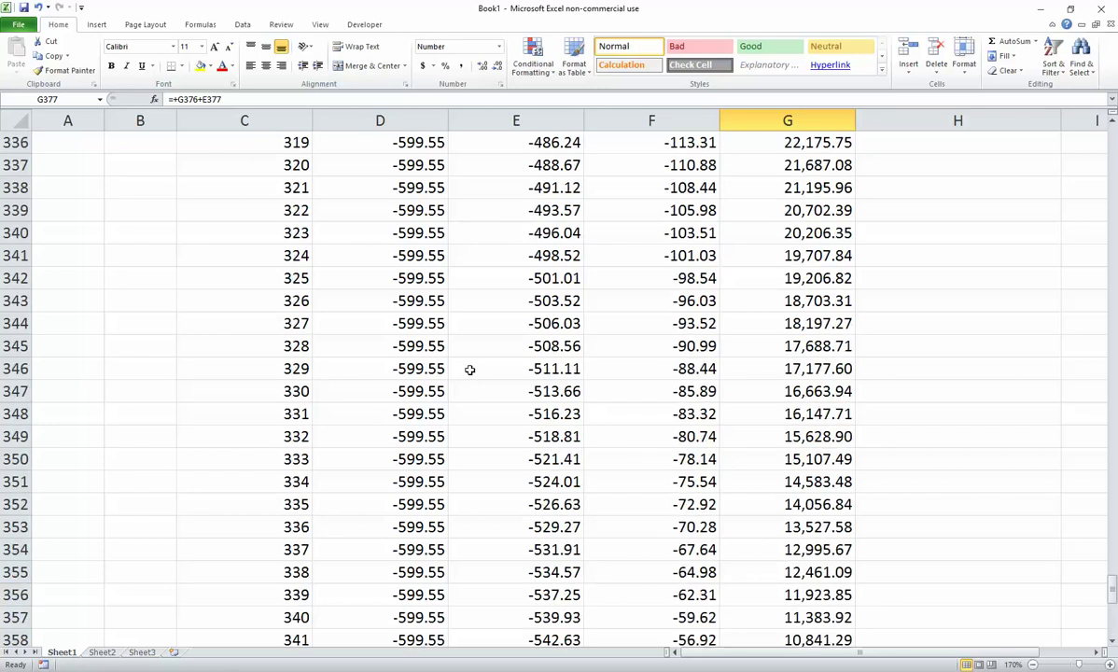
pyautogui.scroll(20, 469, 370)
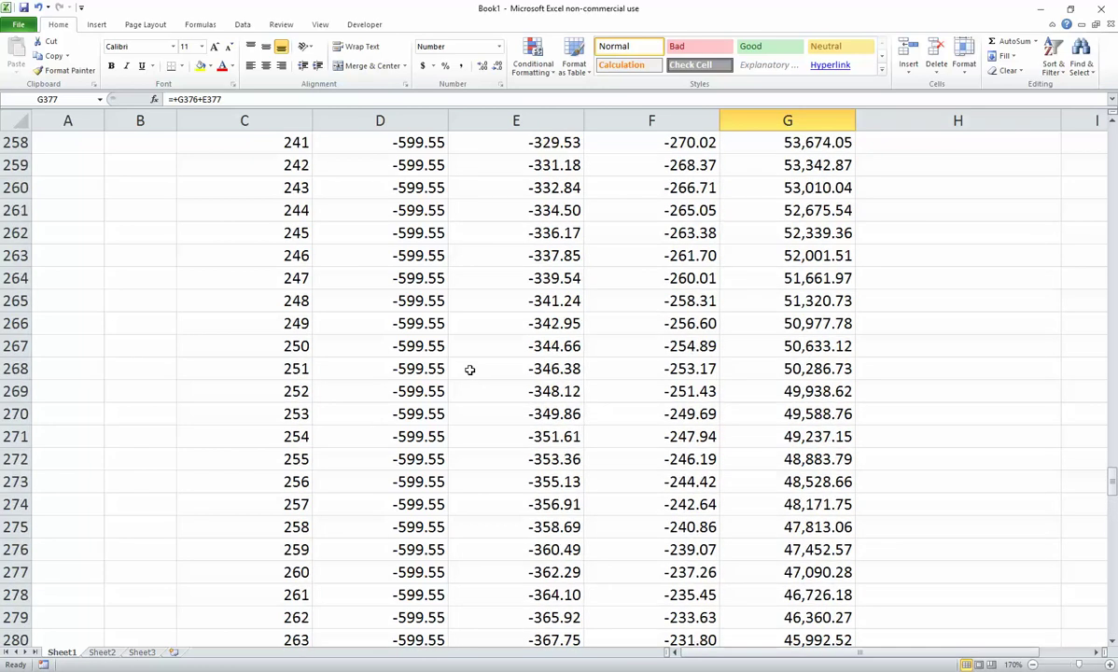
pyautogui.scroll(20, 470, 369)
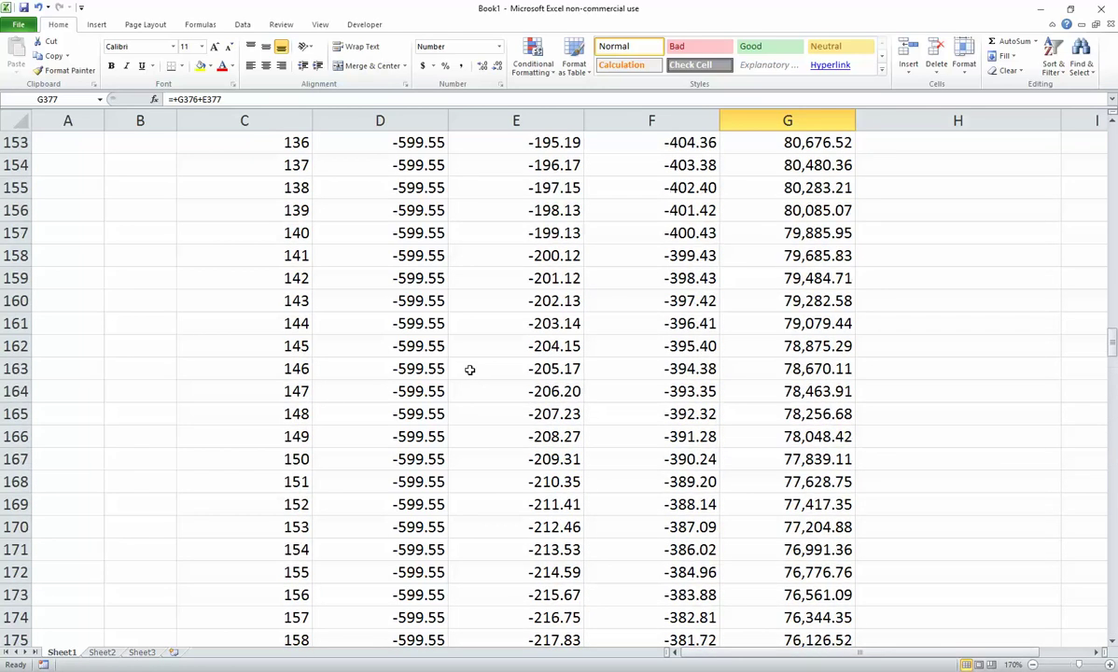
pyautogui.scroll(20, 469, 370)
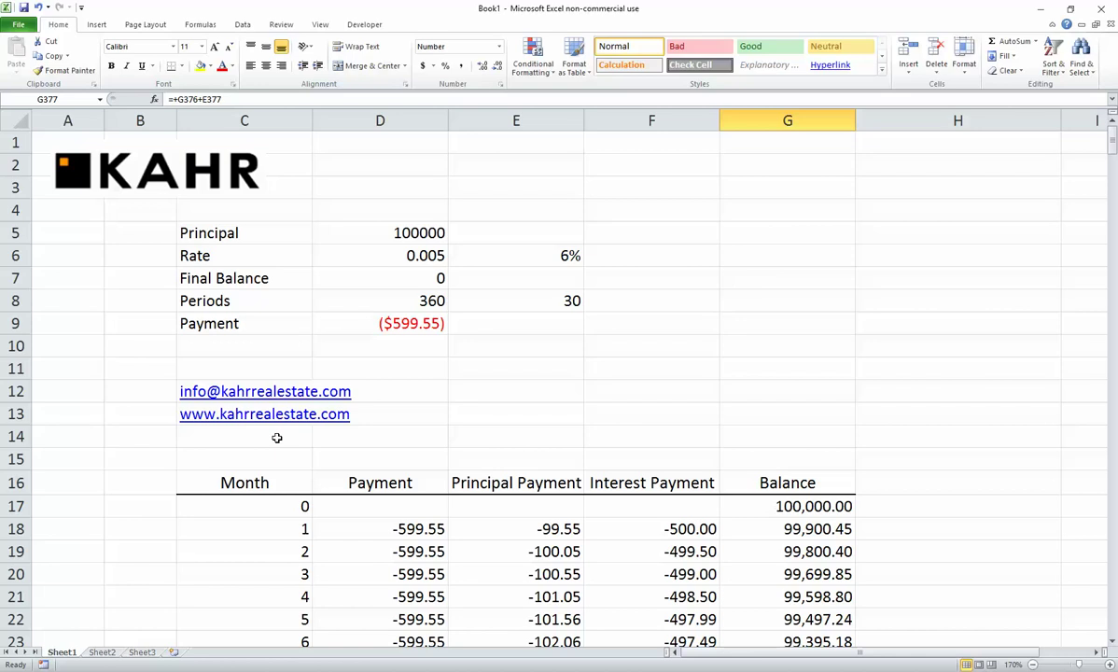
pyautogui.click(523, 411)
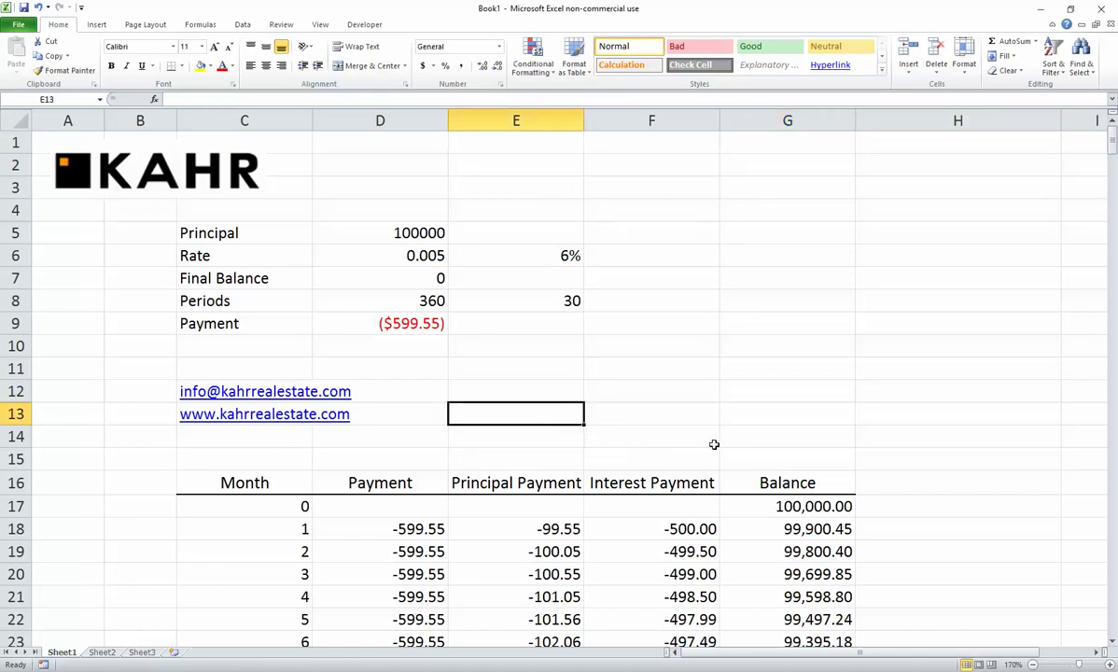